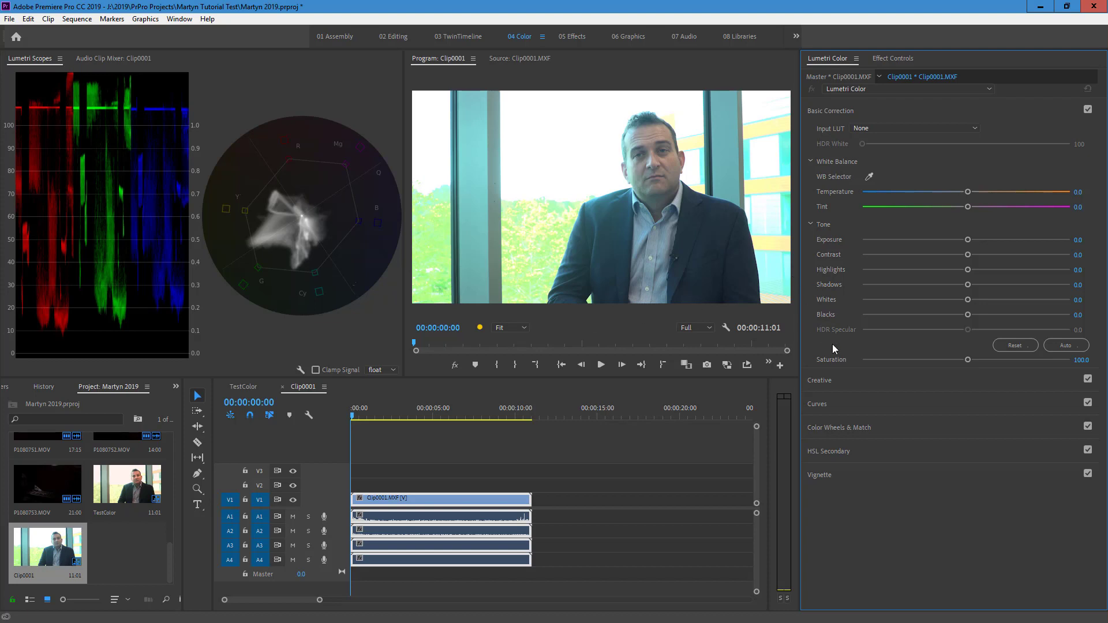
Look through the Hue Saturation Curves in Lumetri Color, then return to the Basic Correction settings
left_click(825, 401)
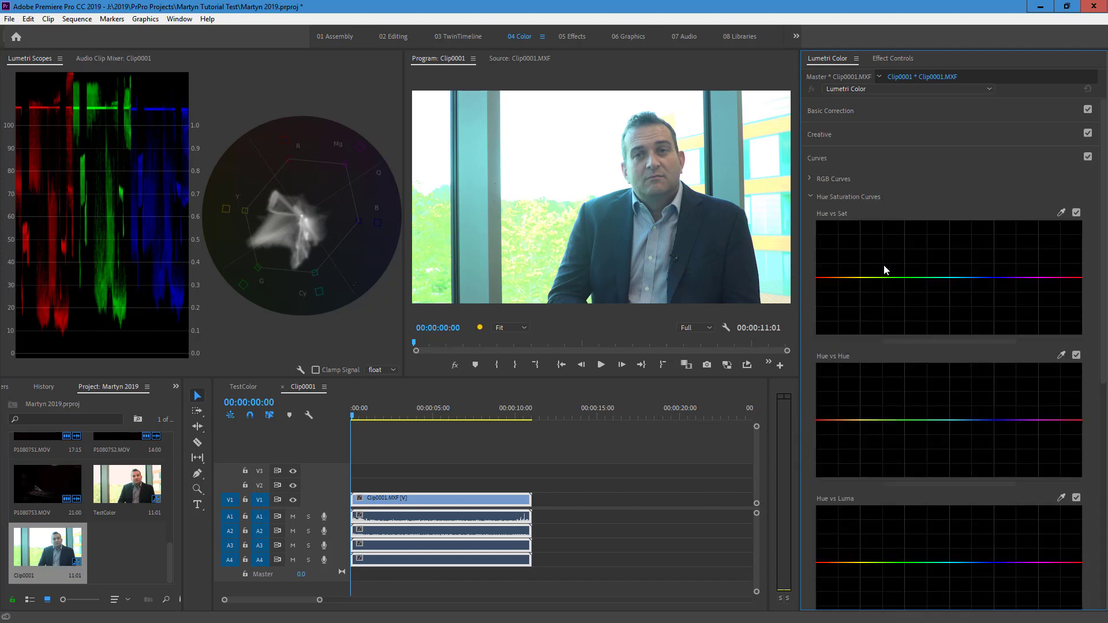
scroll(912, 336, "down", 4)
scroll(906, 416, "up", 3)
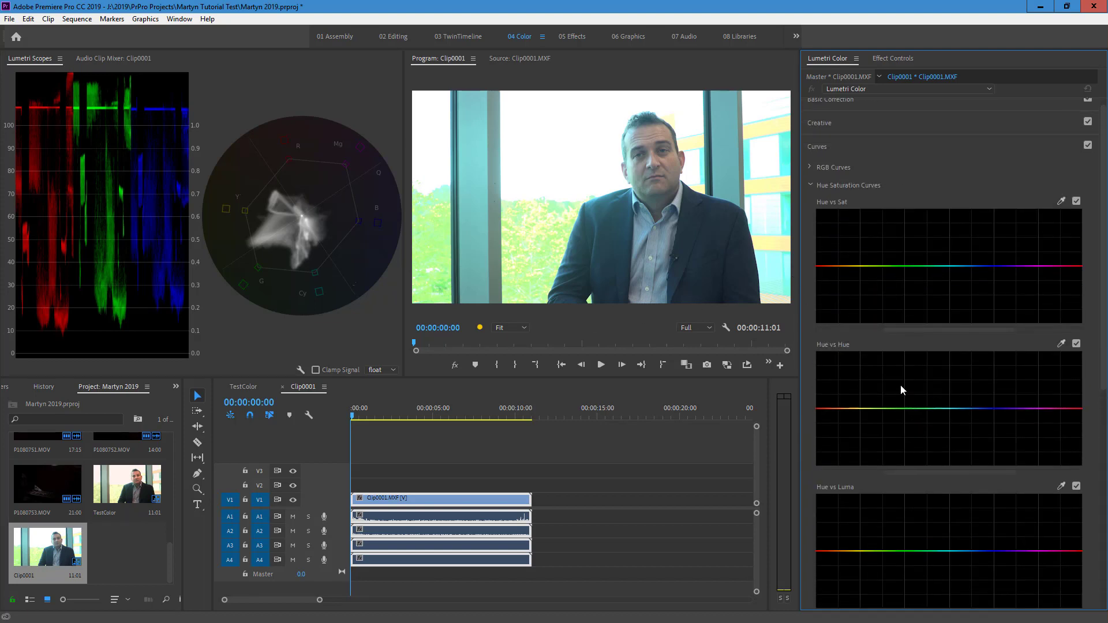
scroll(882, 317, "up", 1)
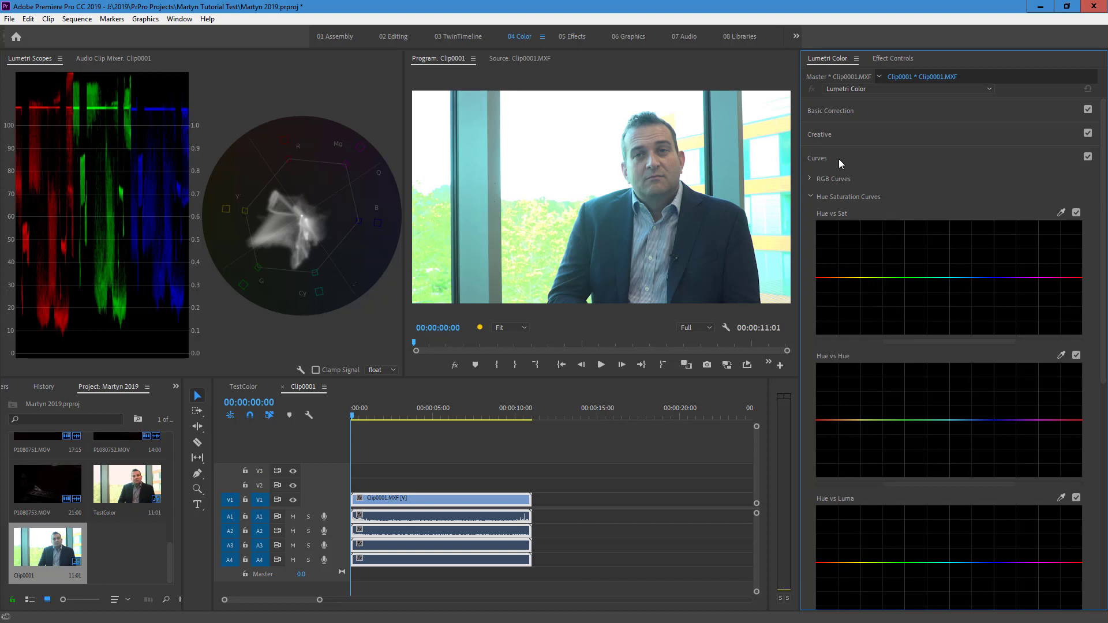
left_click(824, 112)
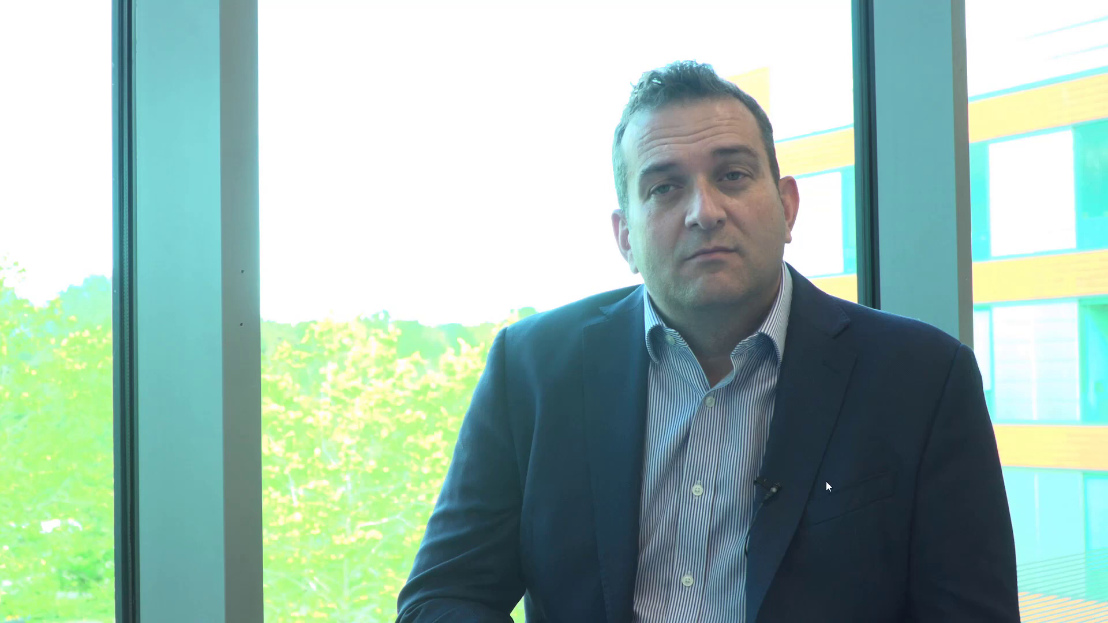
Examine the corrected Clip0001 frame at full-screen size, then return to the Color workspace
key("Escape")
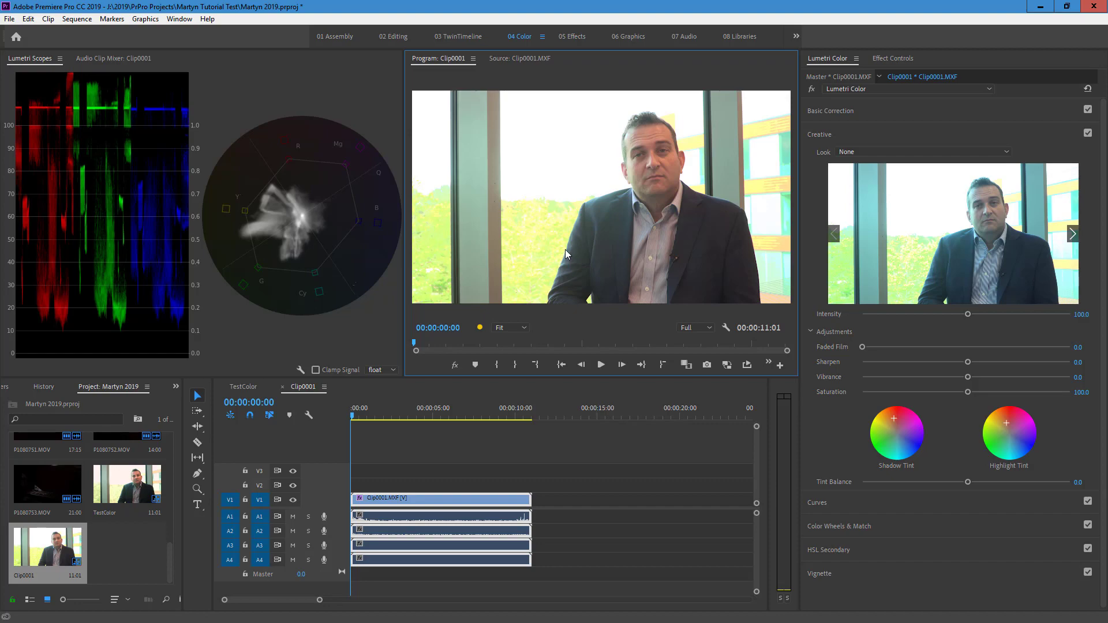
key("ctrl+grave")
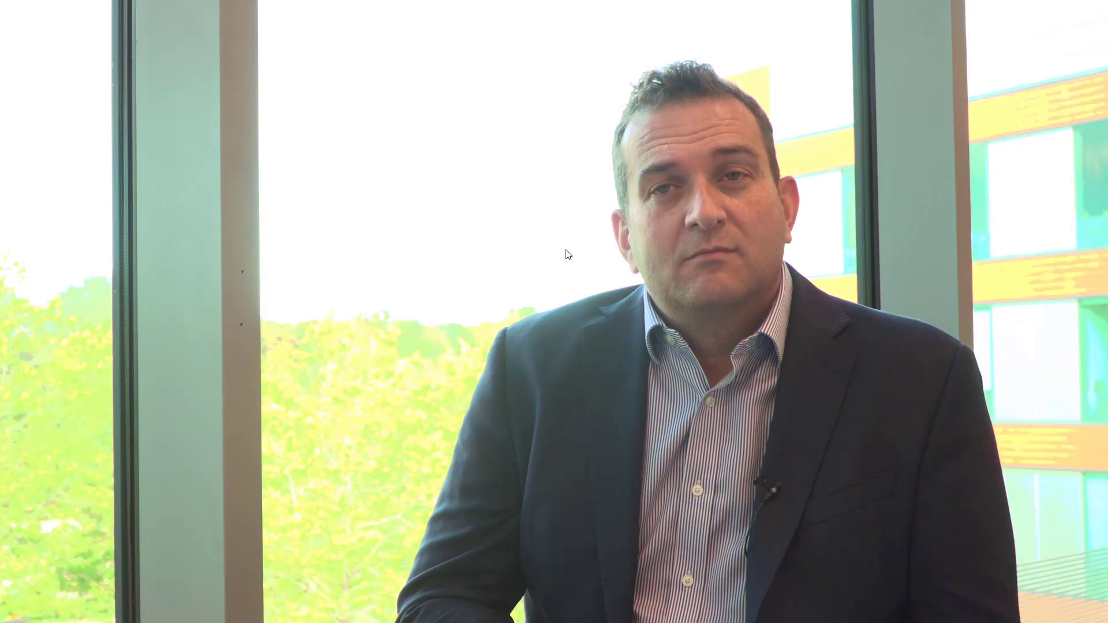
key("Escape")
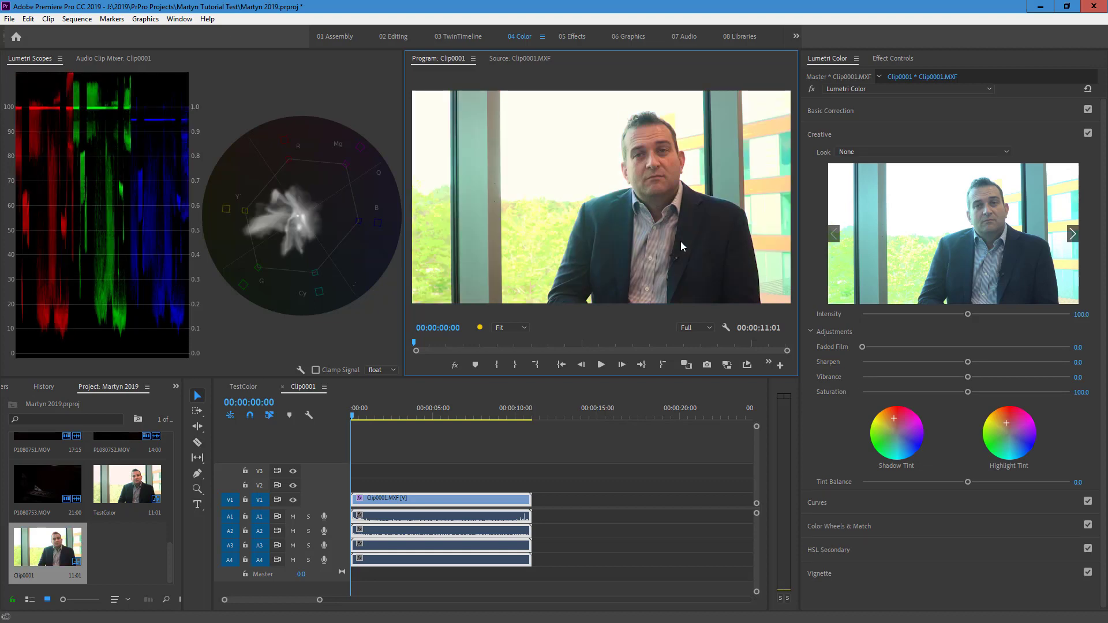
key("ctrl+grave")
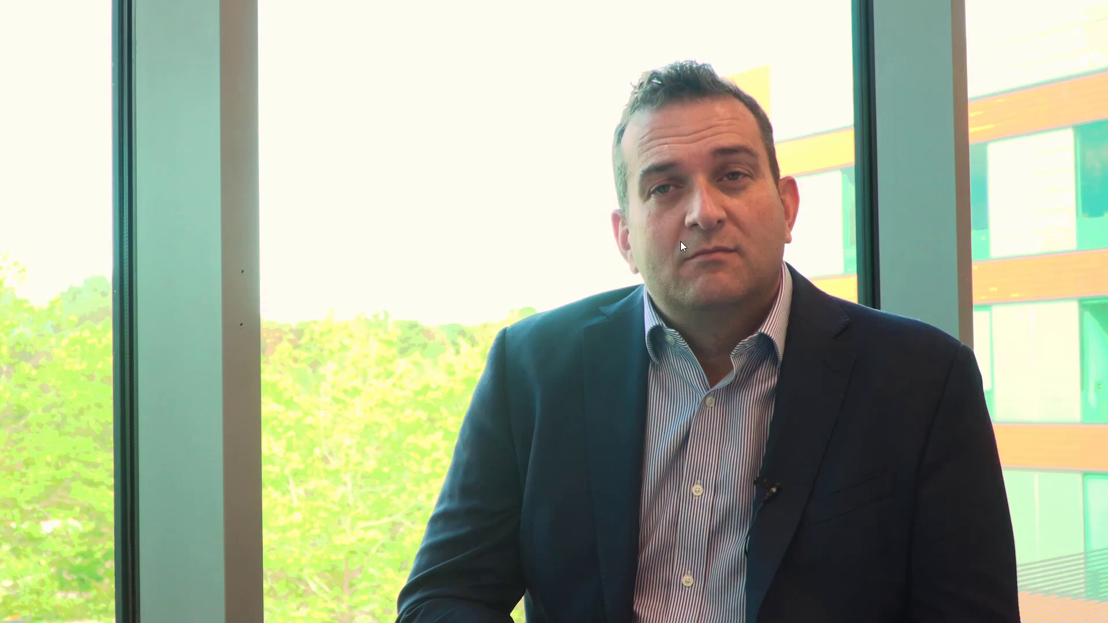
key("ctrl+grave")
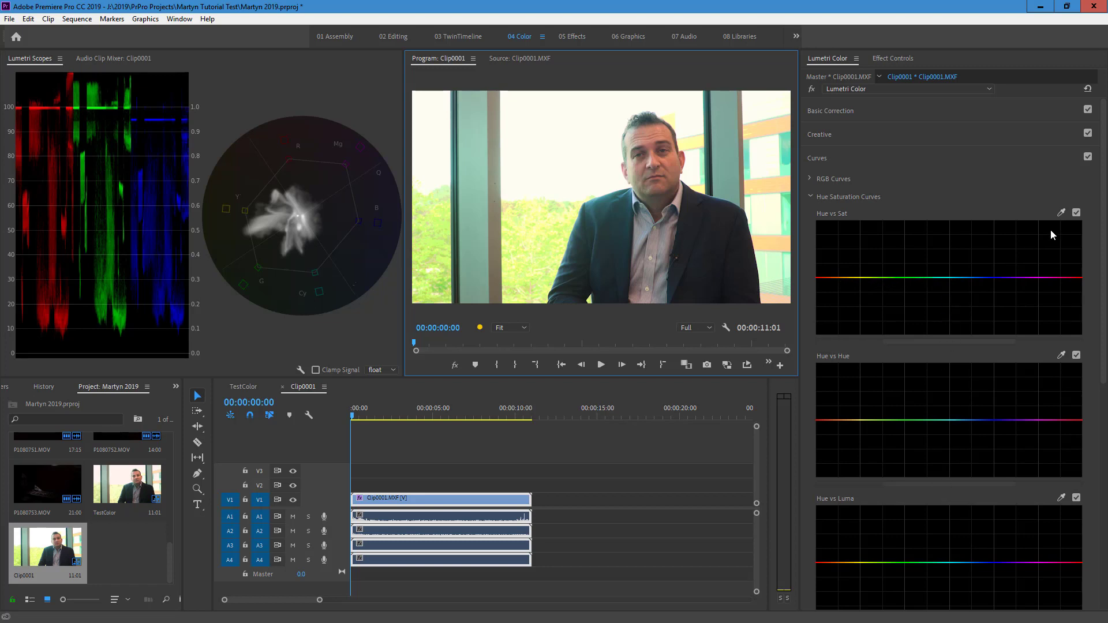
Sample the man's facial skin tone for the Hue vs Sat curve, shift the hue range and add six anchor points from yellow through blue
left_click(1061, 213)
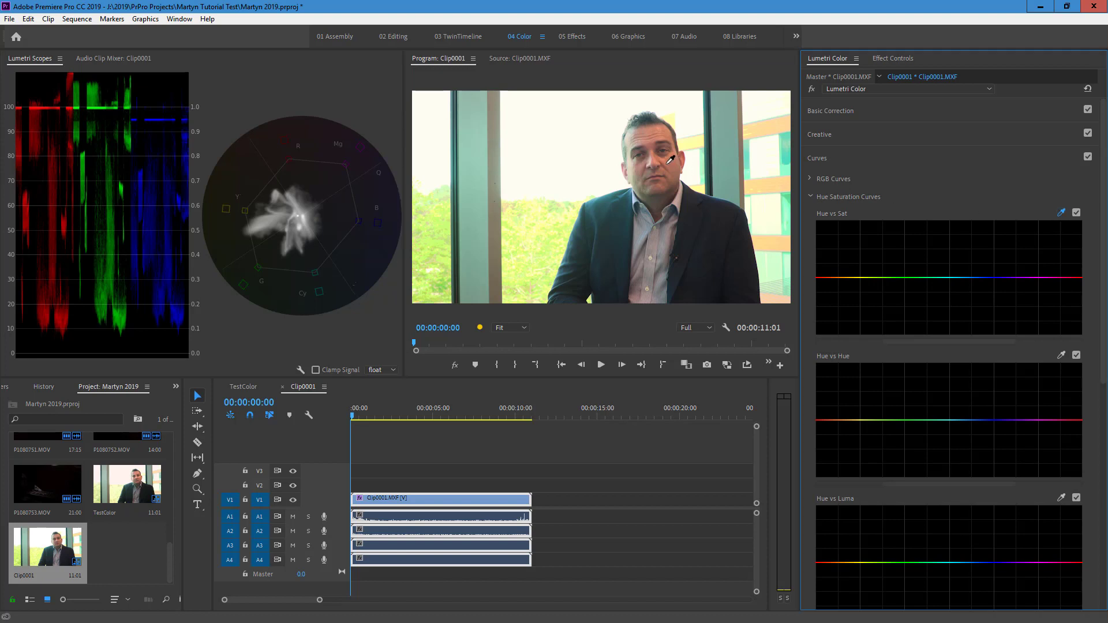
left_click(667, 163)
left_click_drag(890, 341, 940, 334)
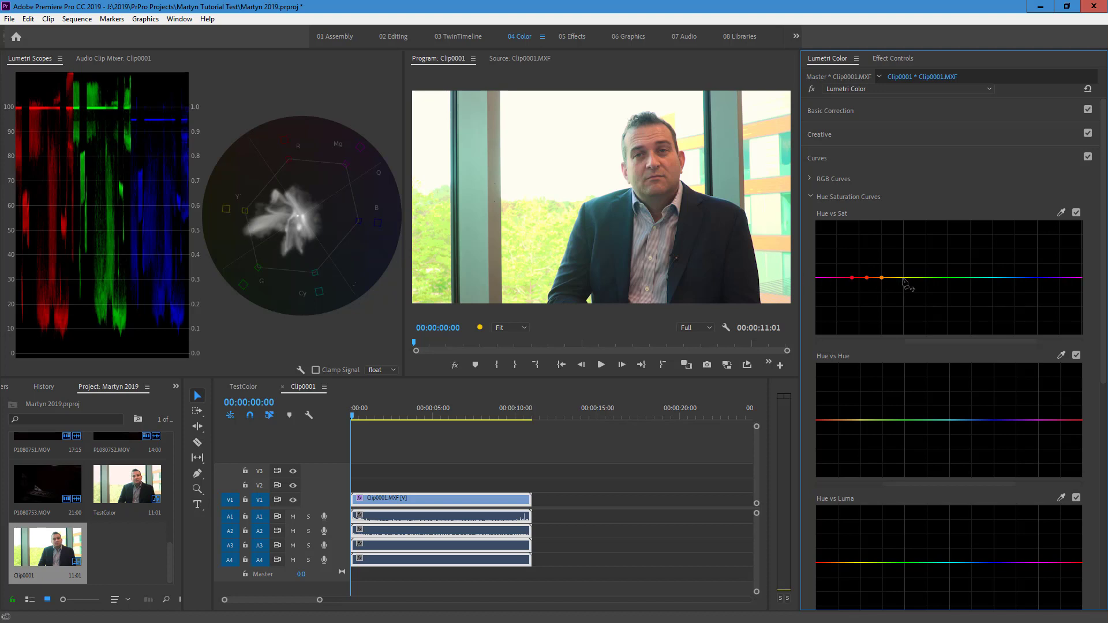
left_click(902, 277)
left_click(927, 278)
left_click(950, 278)
left_click(969, 278)
left_click(993, 277)
left_click(1015, 278)
Raise the Hue vs Sat curve slightly at the middle skin-tone point
left_click(867, 278)
left_click_drag(869, 279, 869, 279)
left_click_drag(869, 280, 869, 288)
left_click_drag(870, 288, 869, 276)
Pull the Hue vs Sat curve down in the yellow-green and green ranges to desaturate the foliage
left_click(904, 279)
left_click_drag(904, 279, 927, 298)
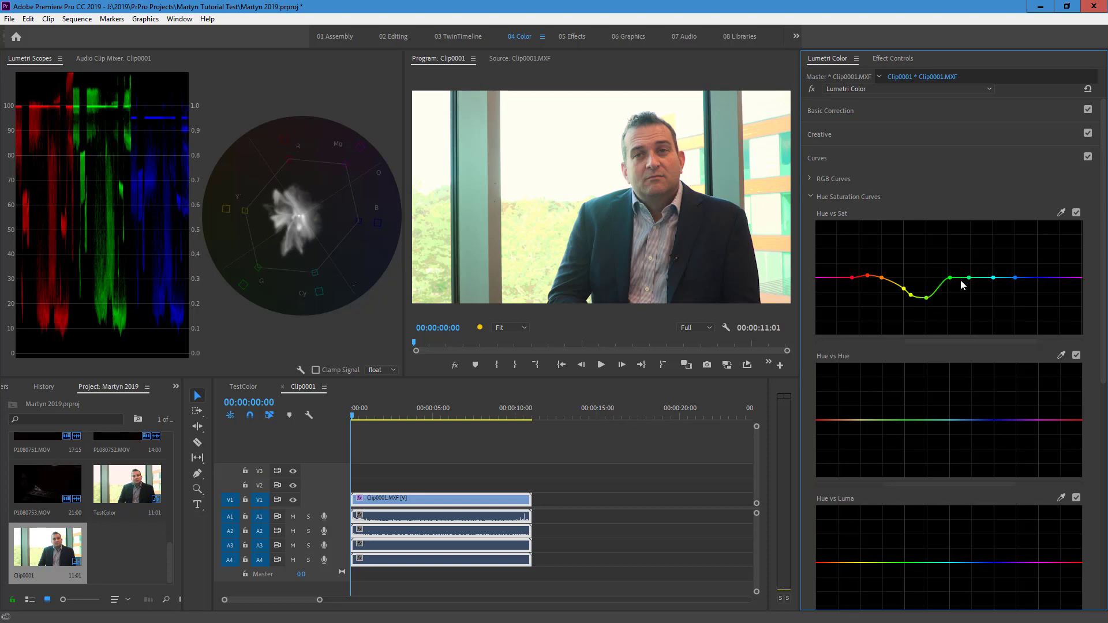
left_click_drag(969, 278, 965, 302)
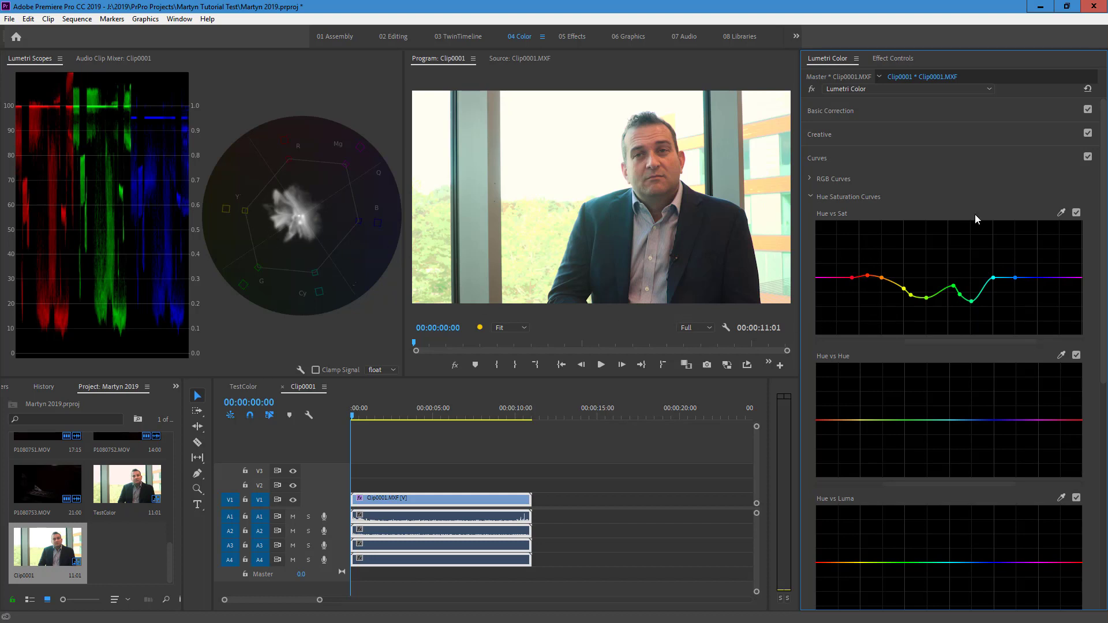
Toggle the Hue vs Sat curve off and on to compare the image with and without it
left_click(1076, 213)
left_click(1077, 213)
left_click(1077, 213)
left_click(1077, 213)
Sample the facial skin tone for the Hue vs Hue curve, shift the hue range and add anchor points at yellow and pink
left_click(1061, 356)
left_click(670, 163)
mouse_move(890, 485)
left_mouse_down()
mouse_move(931, 490)
mouse_move(899, 475)
left_mouse_up()
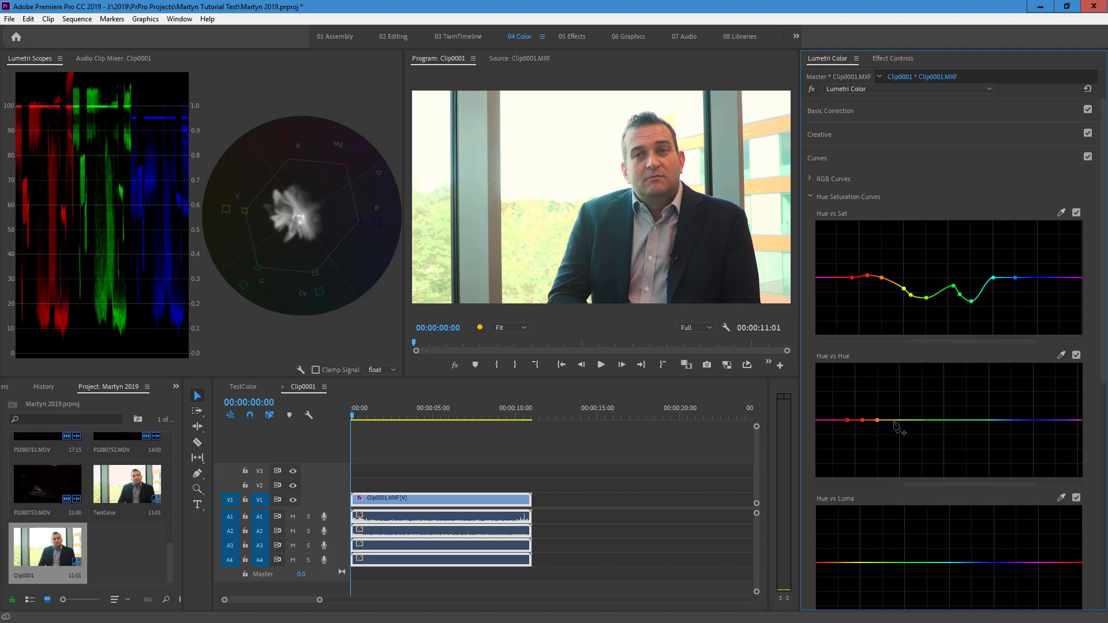
left_click(894, 421)
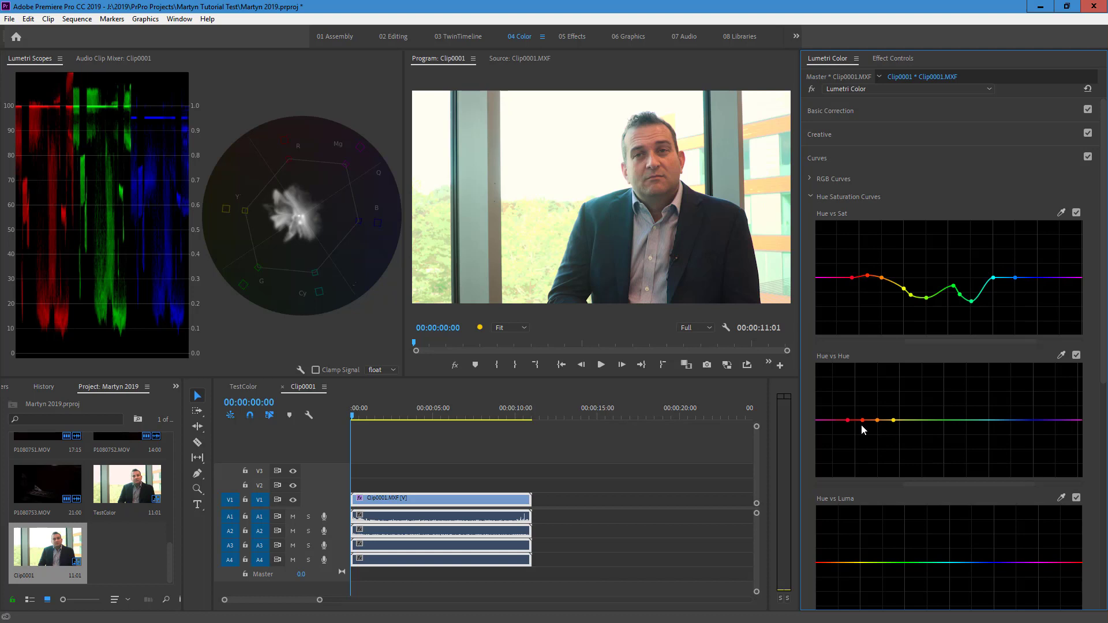
left_click(832, 420)
Lower the red-pink point and raise the orange point of the Hue vs Hue curve slightly
left_click(848, 421)
left_click_drag(848, 423, 848, 423)
left_click_drag(849, 424, 847, 420)
left_click_drag(849, 422, 879, 424)
left_click_drag(880, 423, 877, 420)
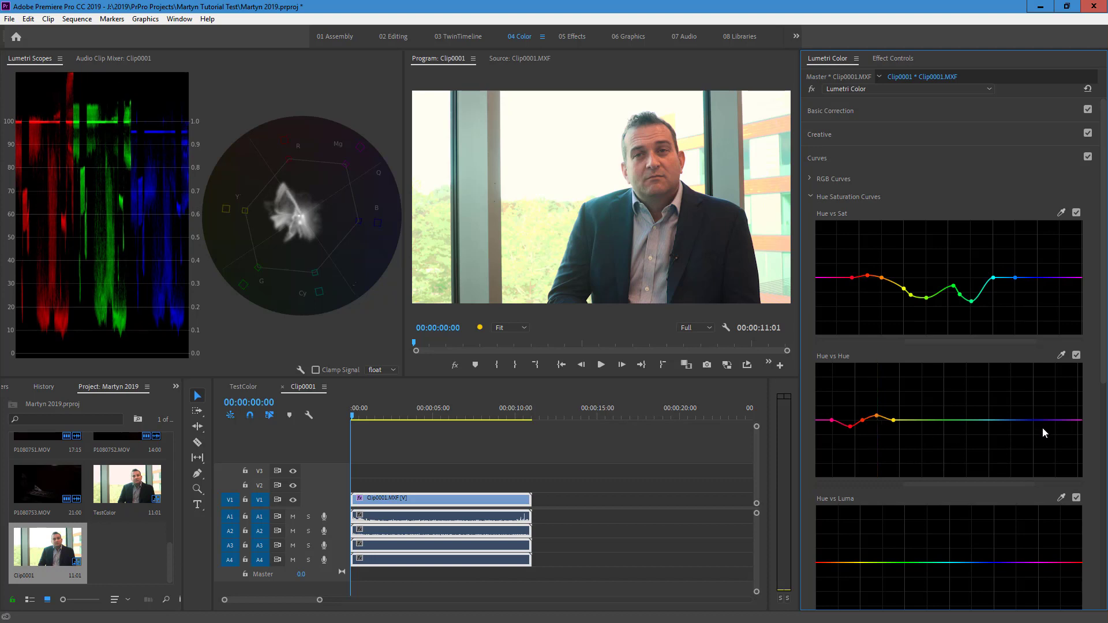
Toggle the Hue vs Hue curve off and on to judge its effect on the skin tone
left_click(1076, 356)
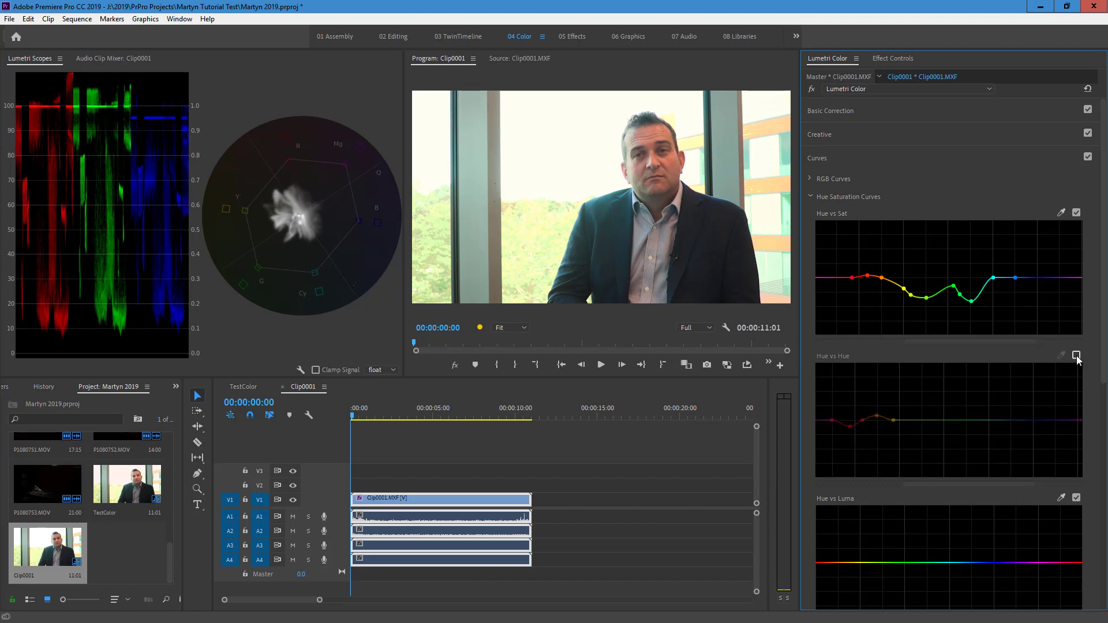
left_click(1077, 357)
left_click(1077, 356)
left_click(1077, 356)
left_click(1077, 356)
left_click(1077, 356)
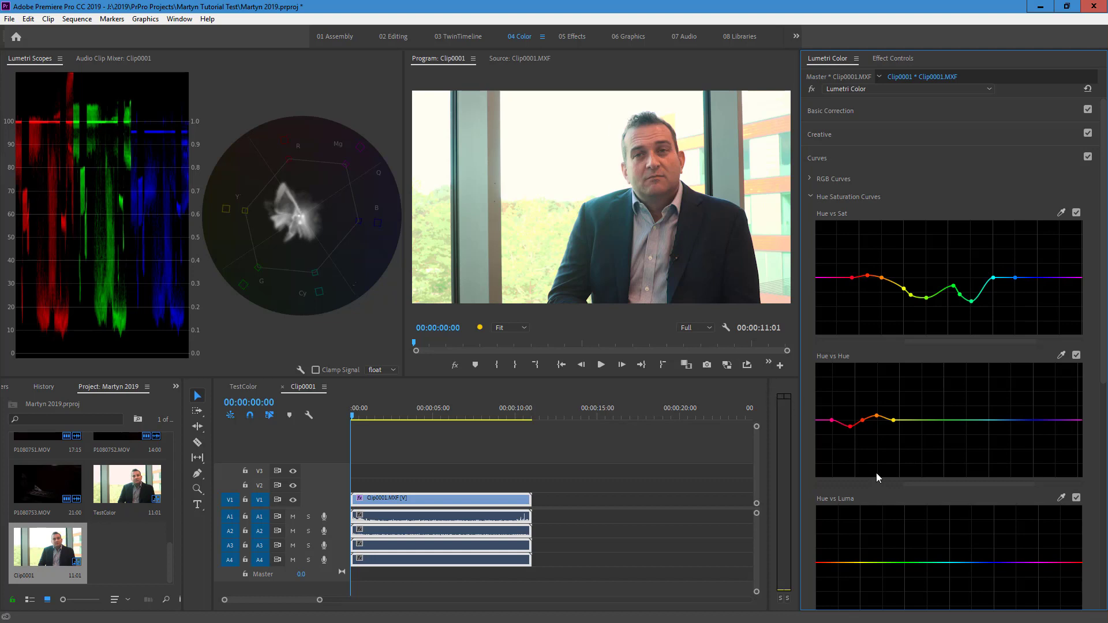
Sample the facial skin tone for the Hue vs Luma curve, add outer anchor points at pink and yellow, and raise the orange-red middle slightly
scroll(894, 476, "down", 3)
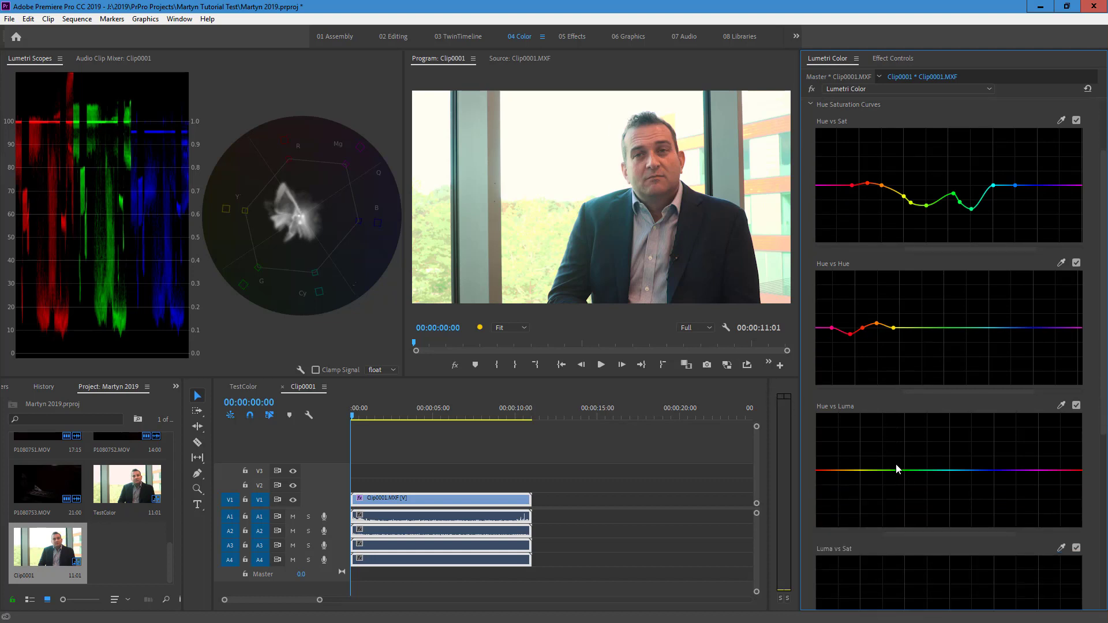
scroll(897, 468, "down", 1)
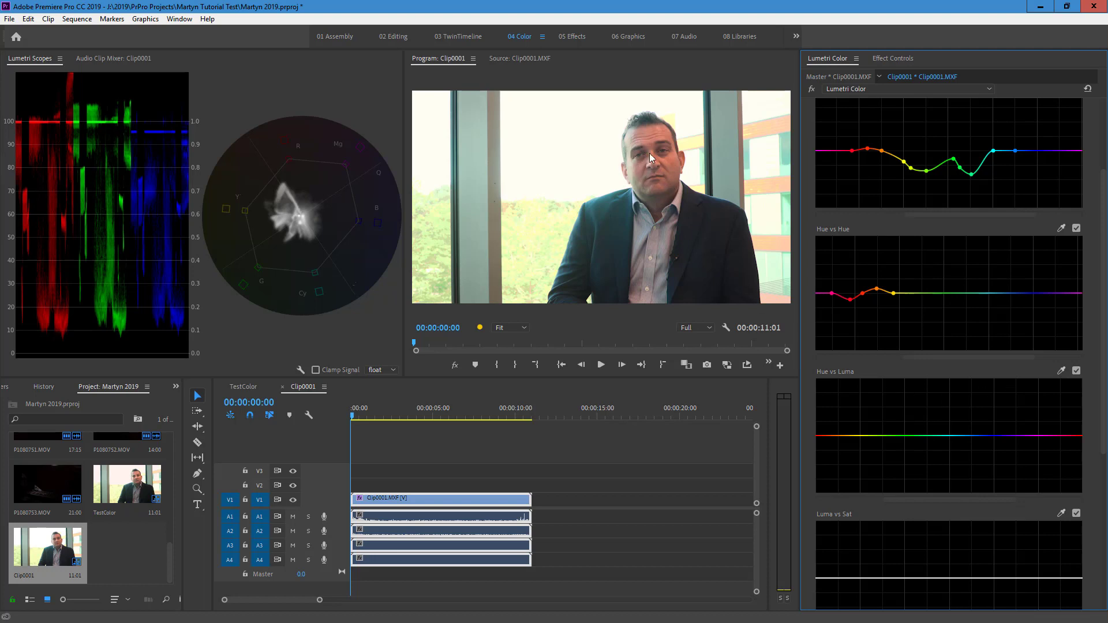
left_click(1060, 373)
left_click(669, 162)
left_click_drag(948, 499, 991, 504)
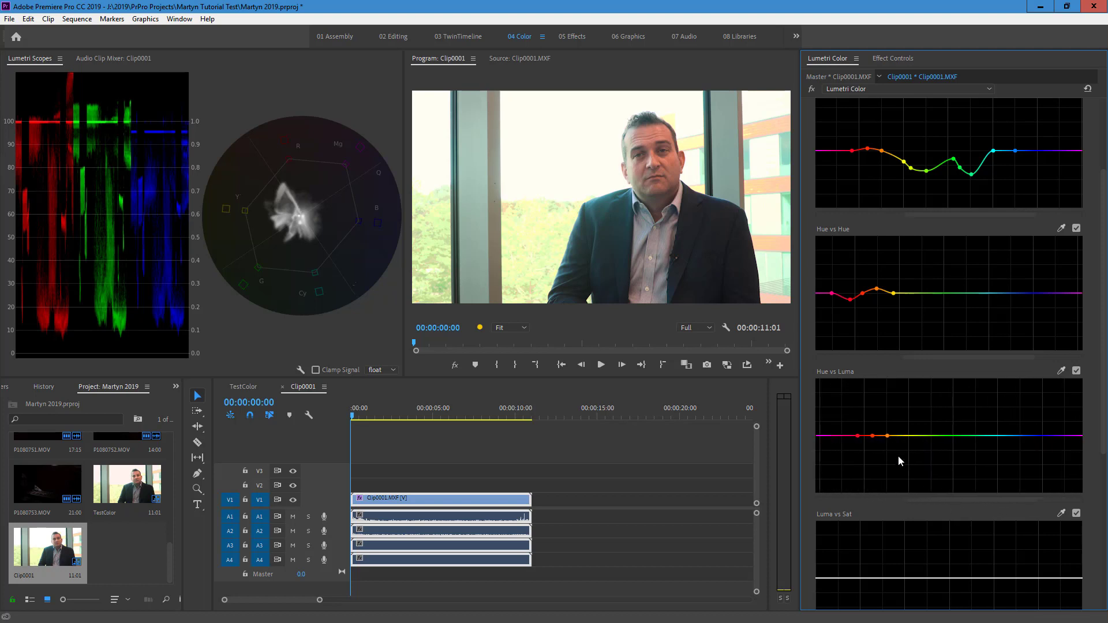
left_click(900, 436)
left_click(843, 435)
left_click(873, 436)
mouse_move(875, 438)
left_mouse_down()
mouse_move(887, 435)
mouse_move(859, 436)
mouse_move(885, 437)
mouse_move(874, 434)
left_mouse_up()
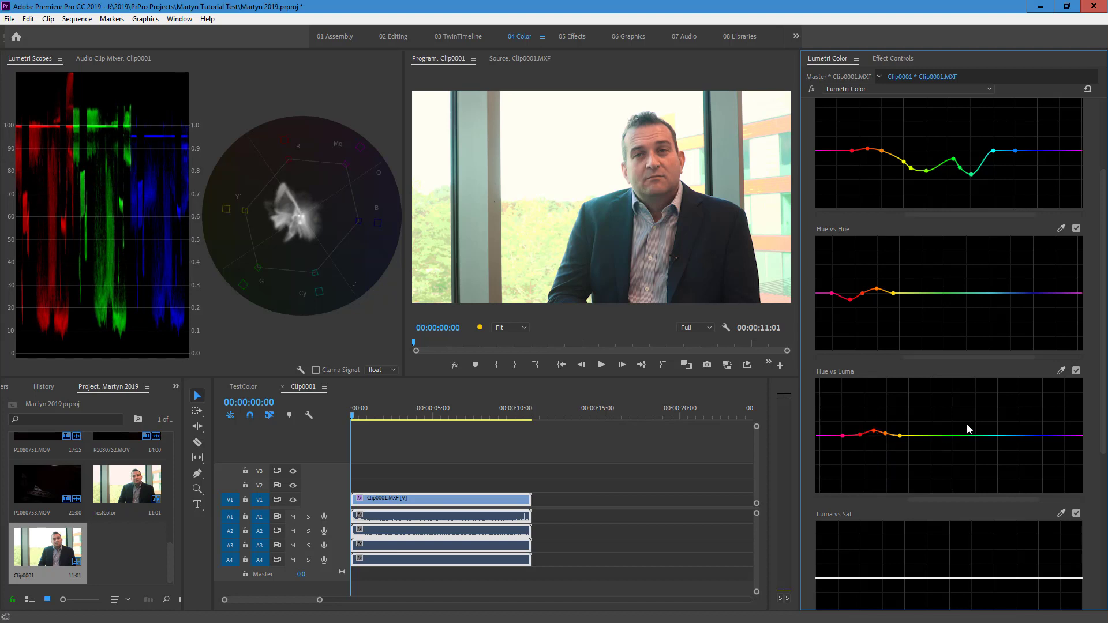
Toggle the Hue vs Luma curve off and on to compare the skin brightness
left_click(1076, 371)
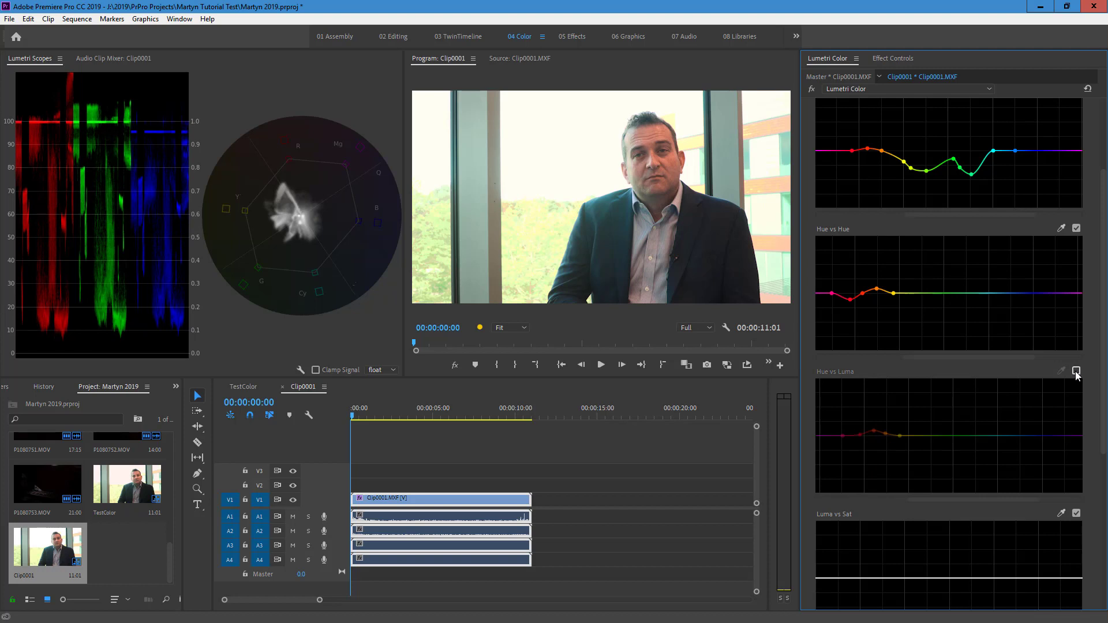
left_click(1076, 371)
left_click(1076, 372)
left_click(1076, 371)
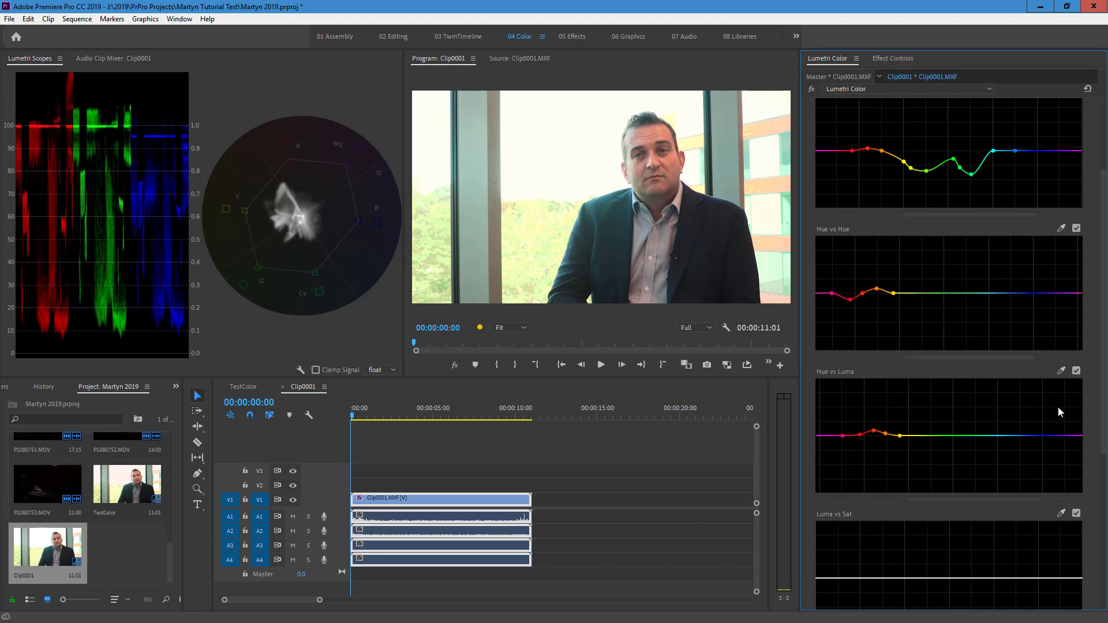
Shape the Luma vs Sat curve with anchor points so that saturation drops in the darkest shadows and the brightest highlights
scroll(985, 476, "down", 4)
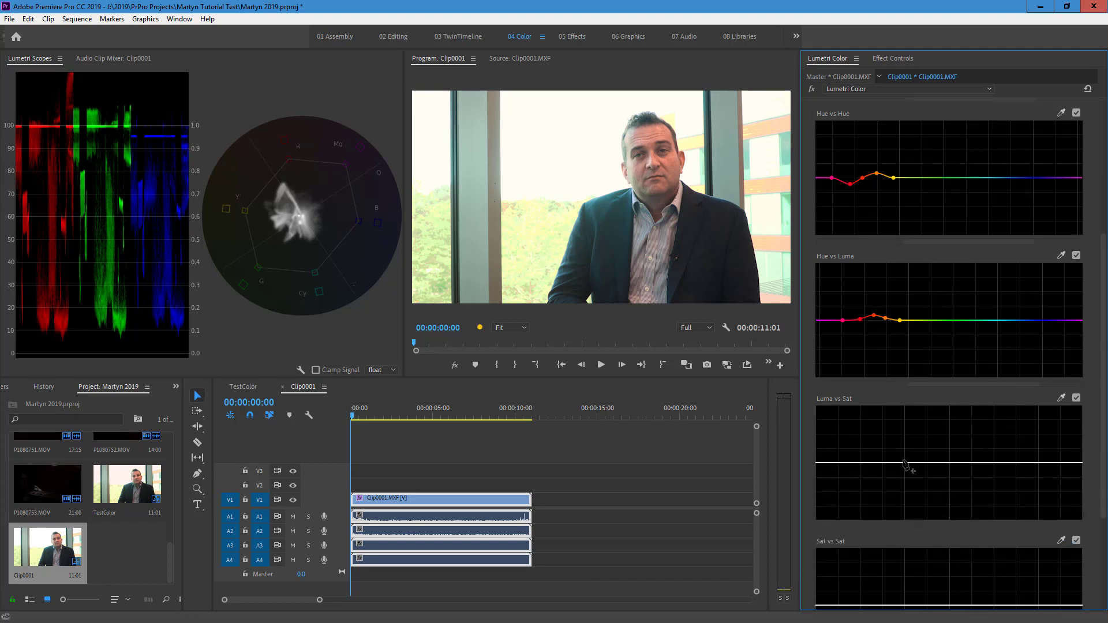
left_click(904, 463)
left_click(1061, 462)
left_click_drag(818, 463, 822, 495)
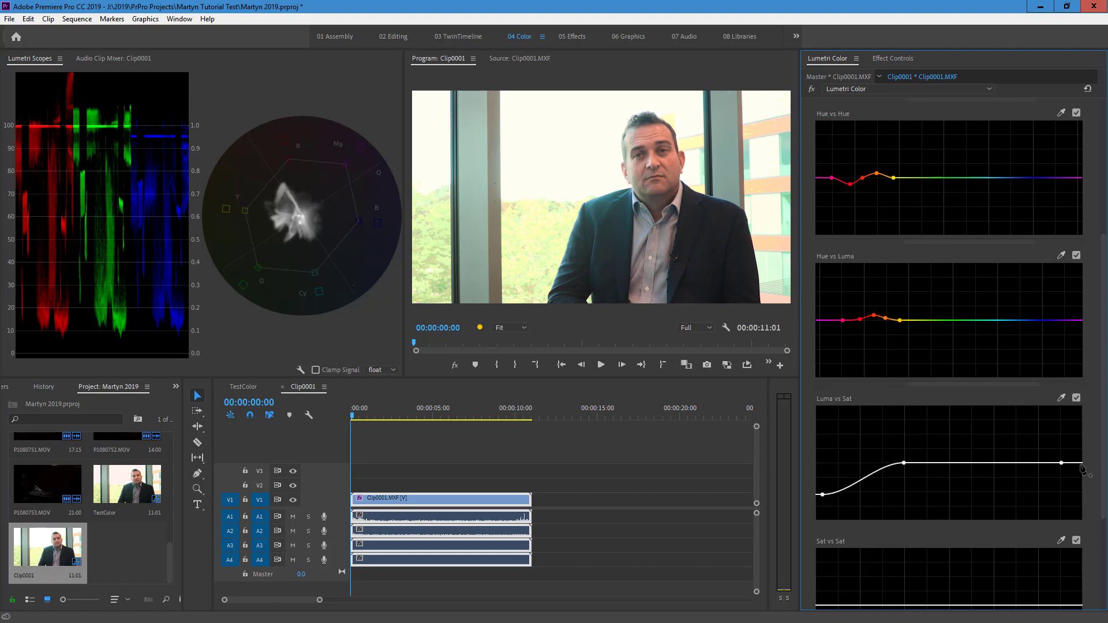
left_click_drag(1084, 465, 1081, 478)
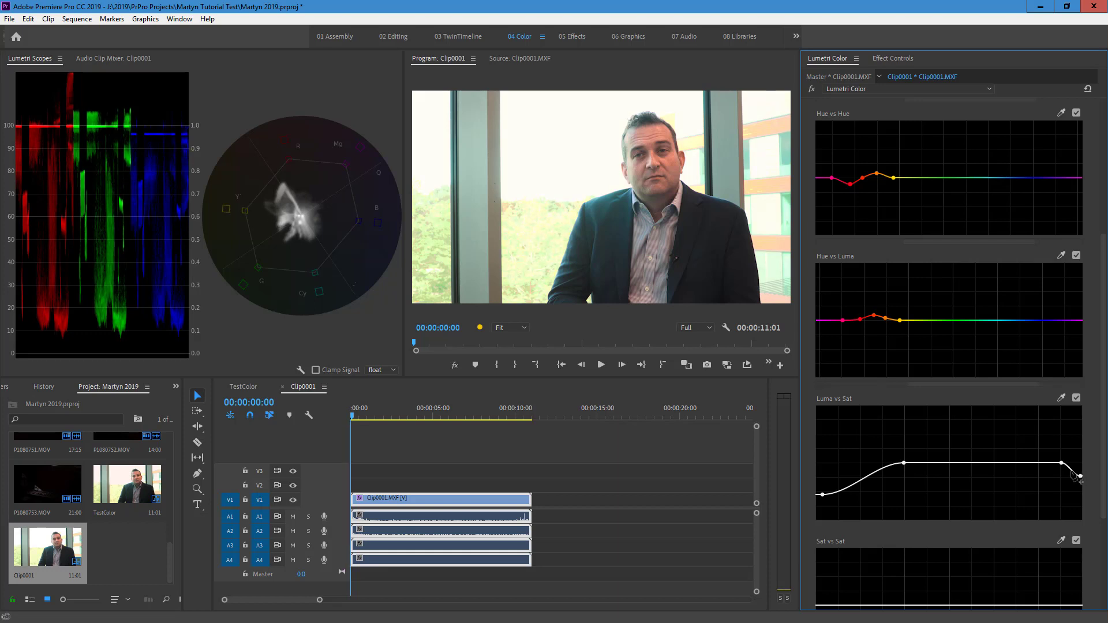
left_click(1072, 468)
Compare the ungraded and graded versions of the clip at full-screen size
left_click(476, 268)
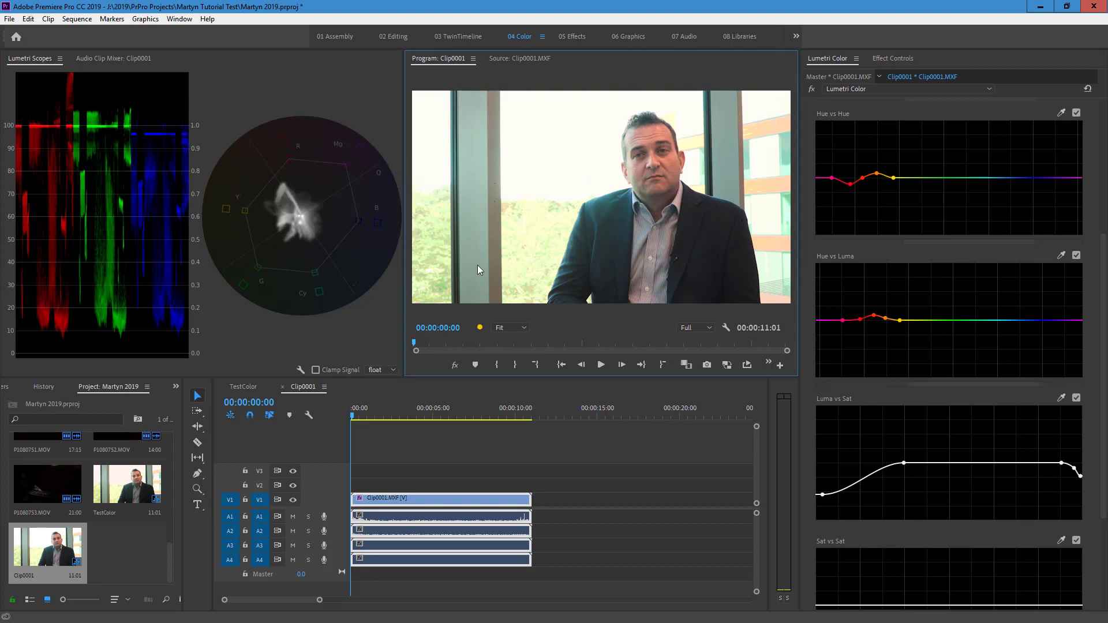
key("ctrl+grave")
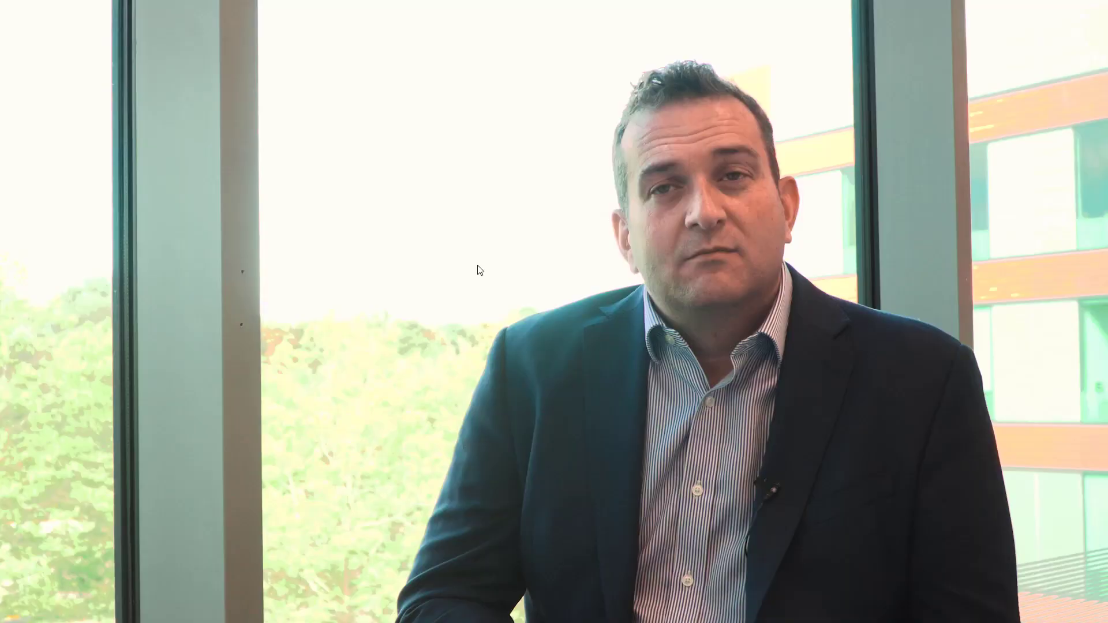
key("ctrl+z")
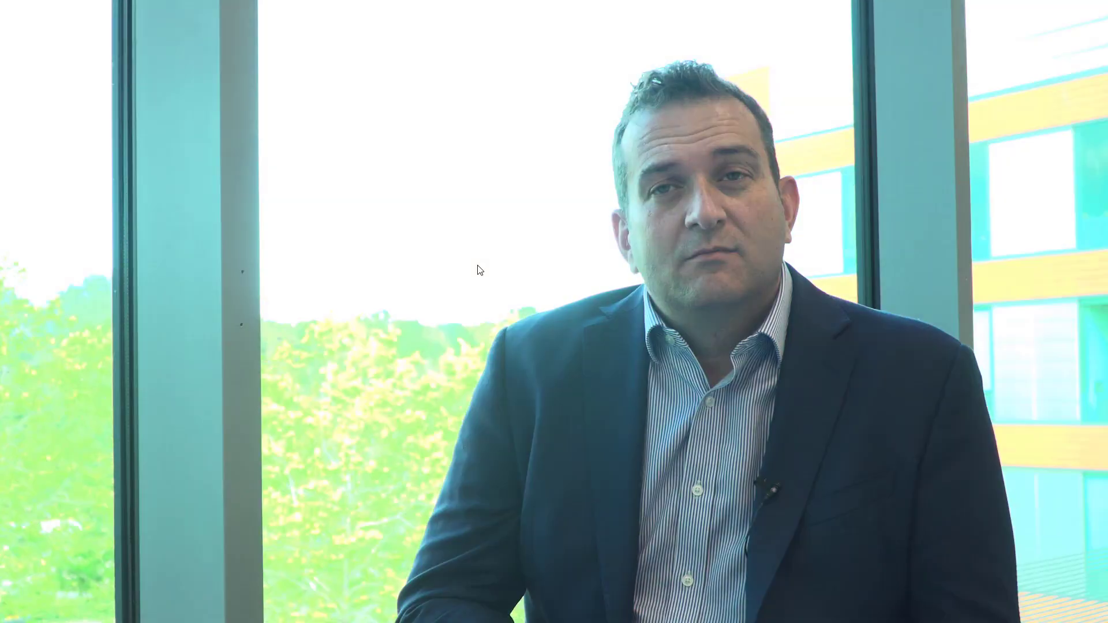
key("ctrl+shift+z")
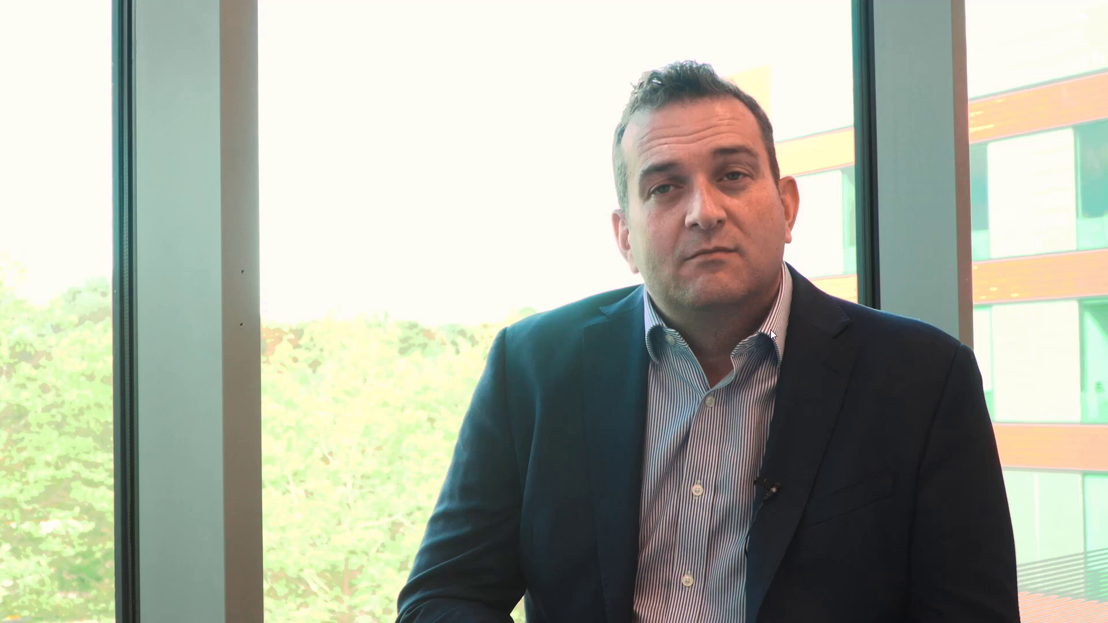
key("Escape")
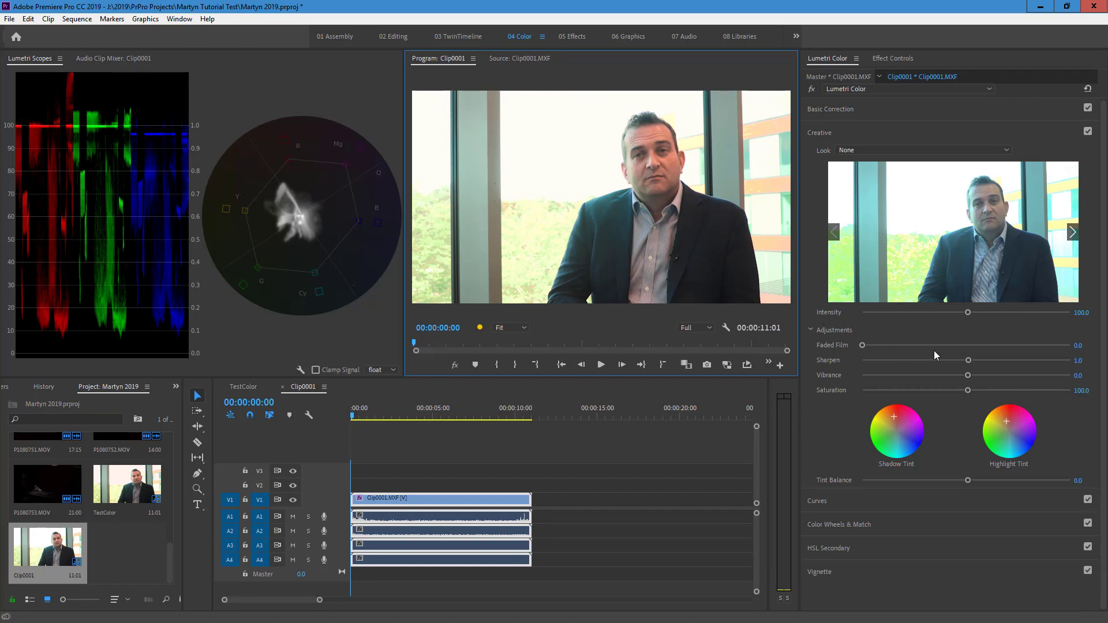
Zoom the program view to 50% on the man's face and collar, and set the Creative Sharpen value to 12
scroll(934, 351, "up", 7)
left_click(503, 327)
left_click(507, 391)
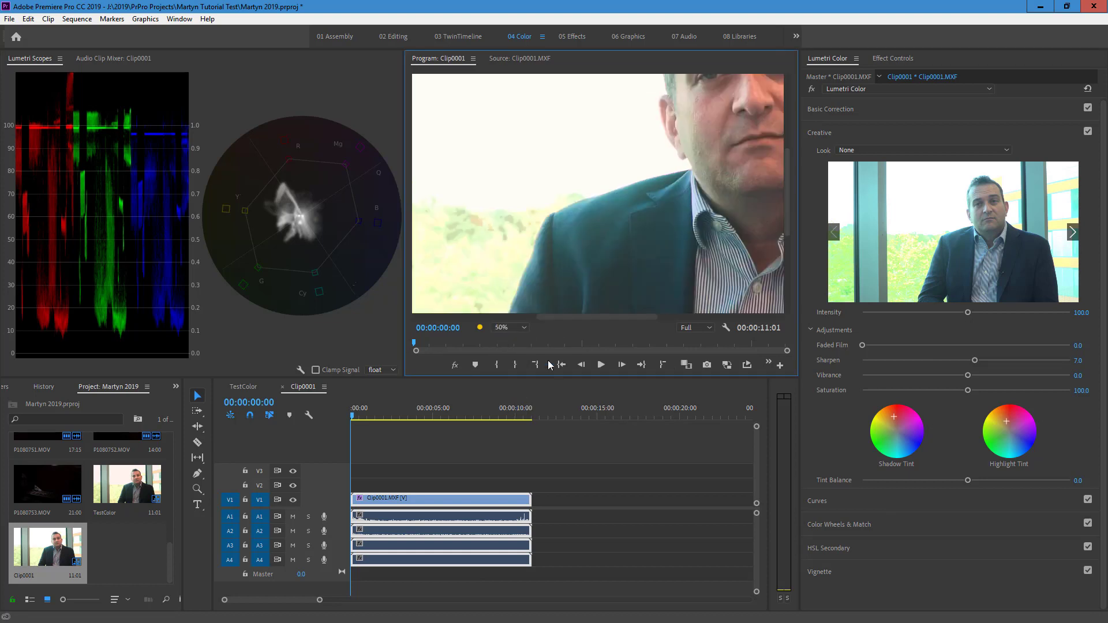
left_click_drag(575, 318, 624, 317)
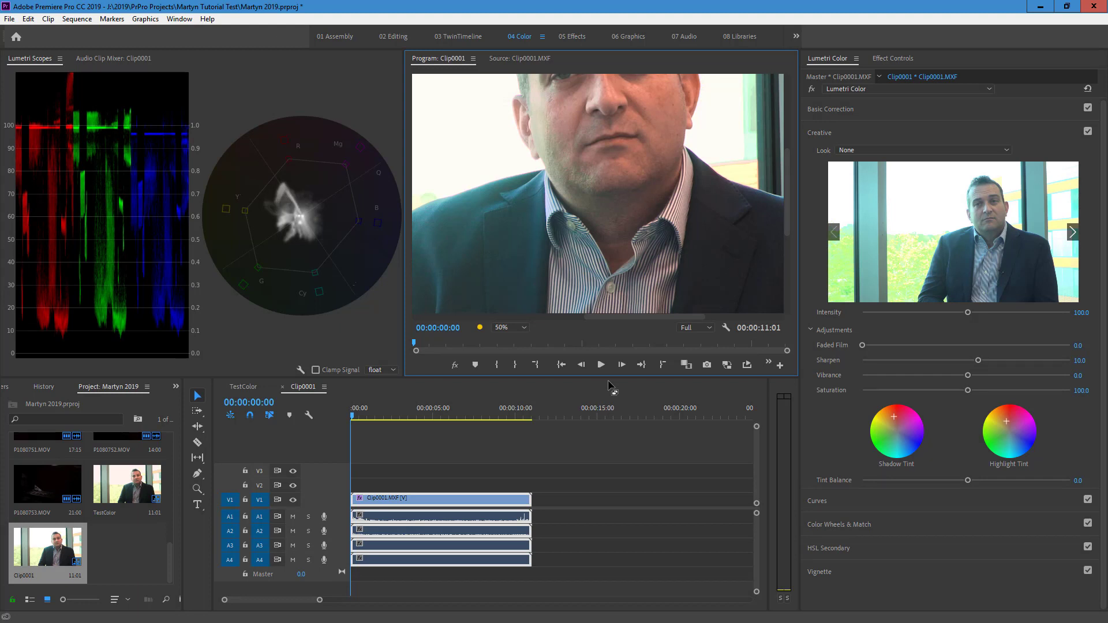
key("Up")
key("Up")
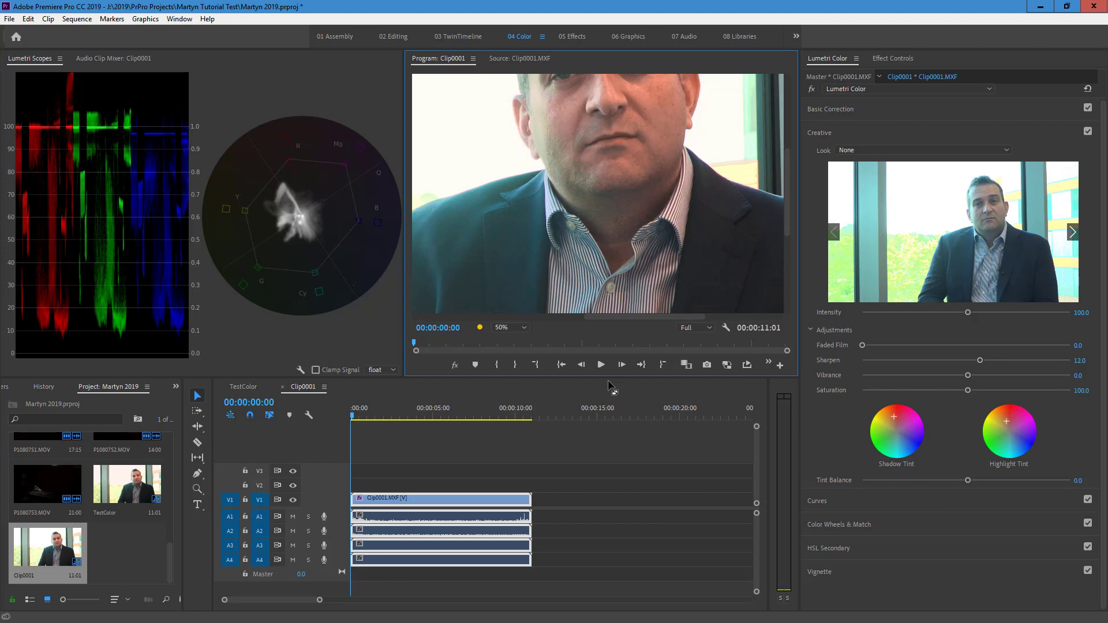
Set the Creative Vibrance to 8 and fit the whole frame in the program view
key("Up")
key("Up")
key("Up")
key("Up")
key("Up")
key("Up")
key("Up")
key("Up")
left_click(501, 333)
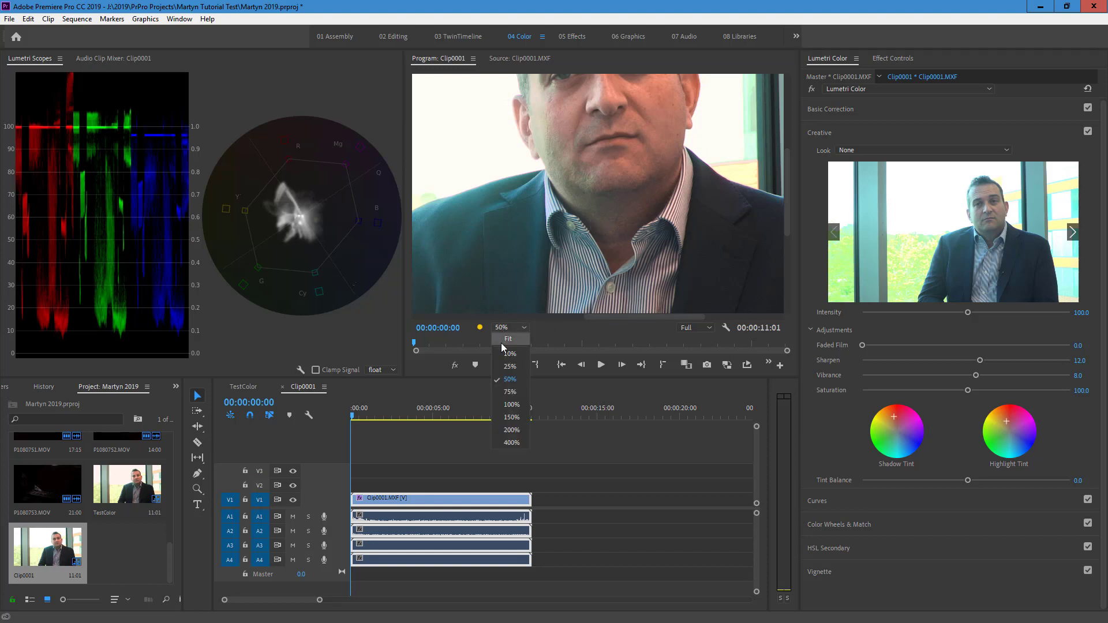
left_click(501, 343)
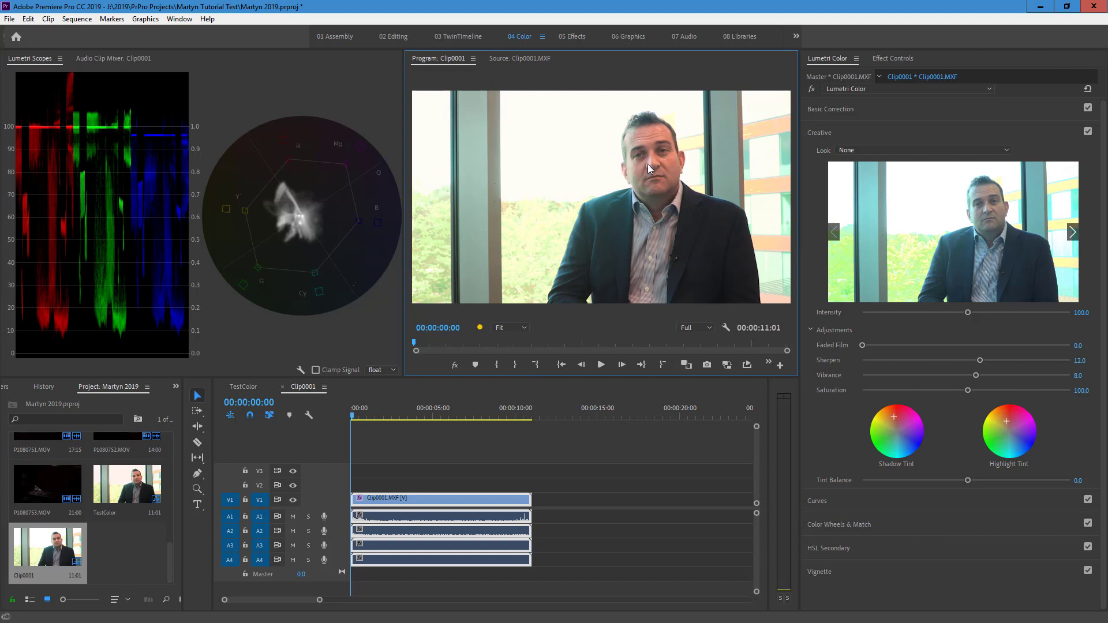
Rename the clip's Lumetri Color effect as Base
left_click(843, 89)
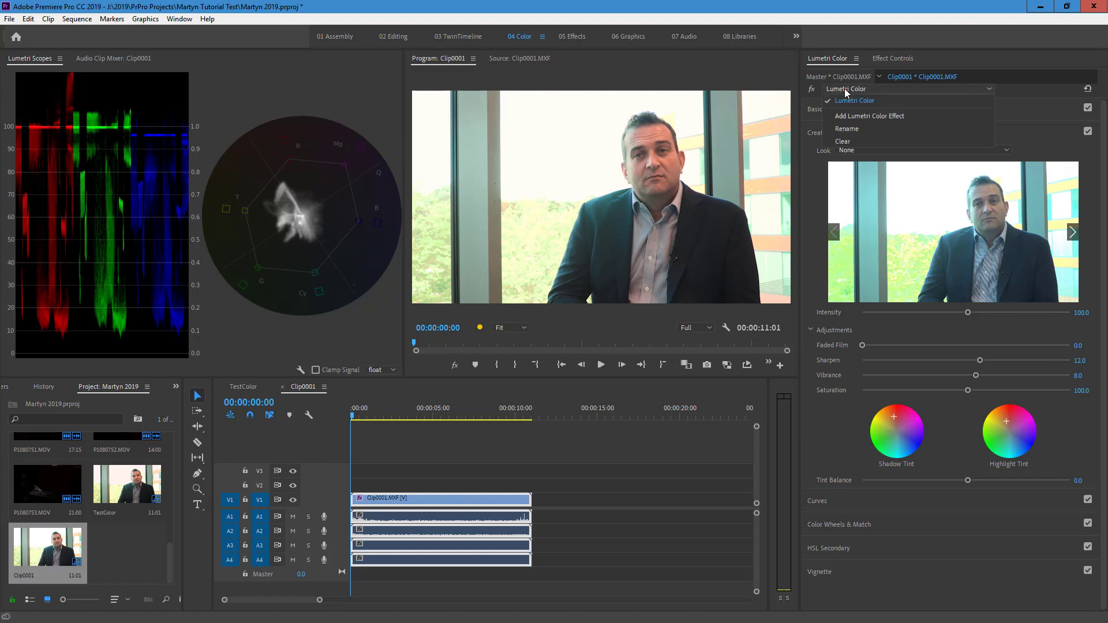
left_click(843, 129)
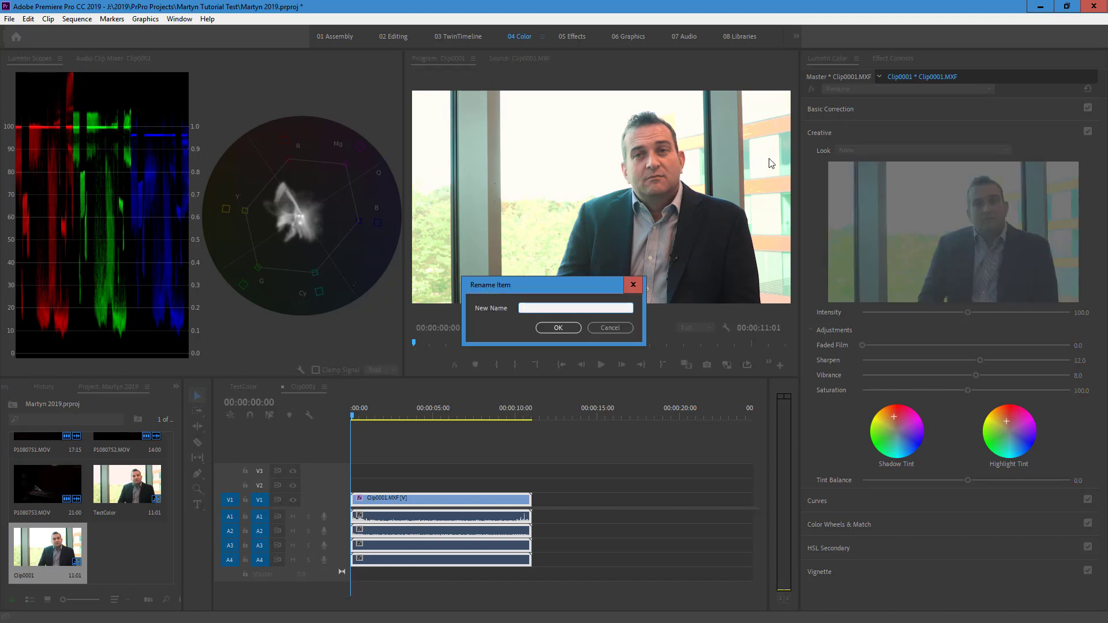
type("Base")
key("Return")
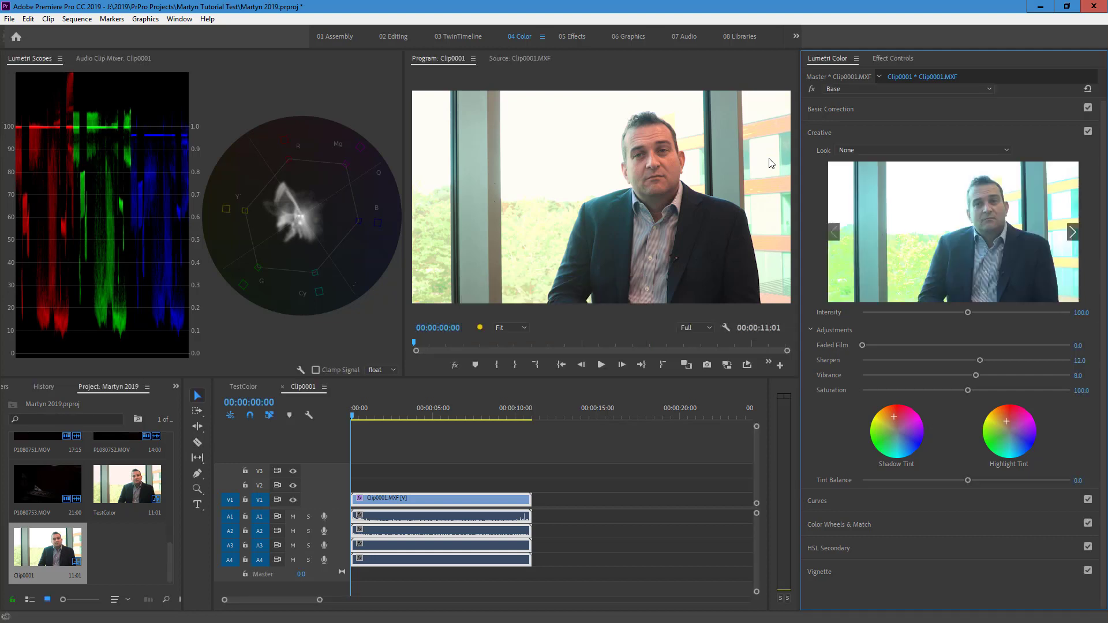
Add a second Lumetri Color effect to the clip and name it Eyes
left_click(828, 90)
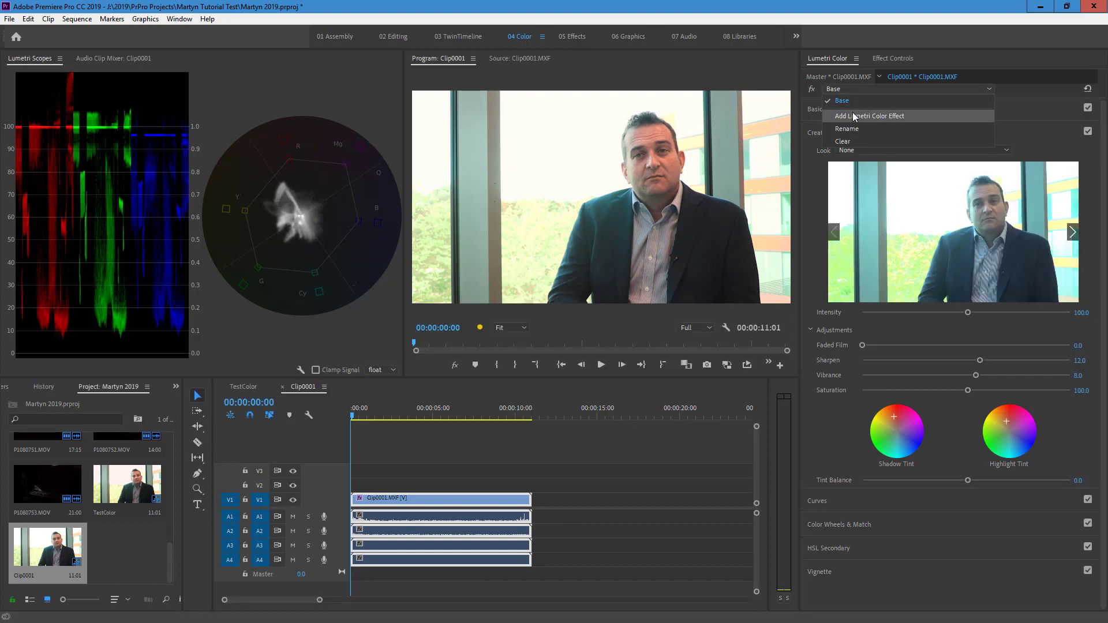
left_click(853, 115)
left_click(845, 89)
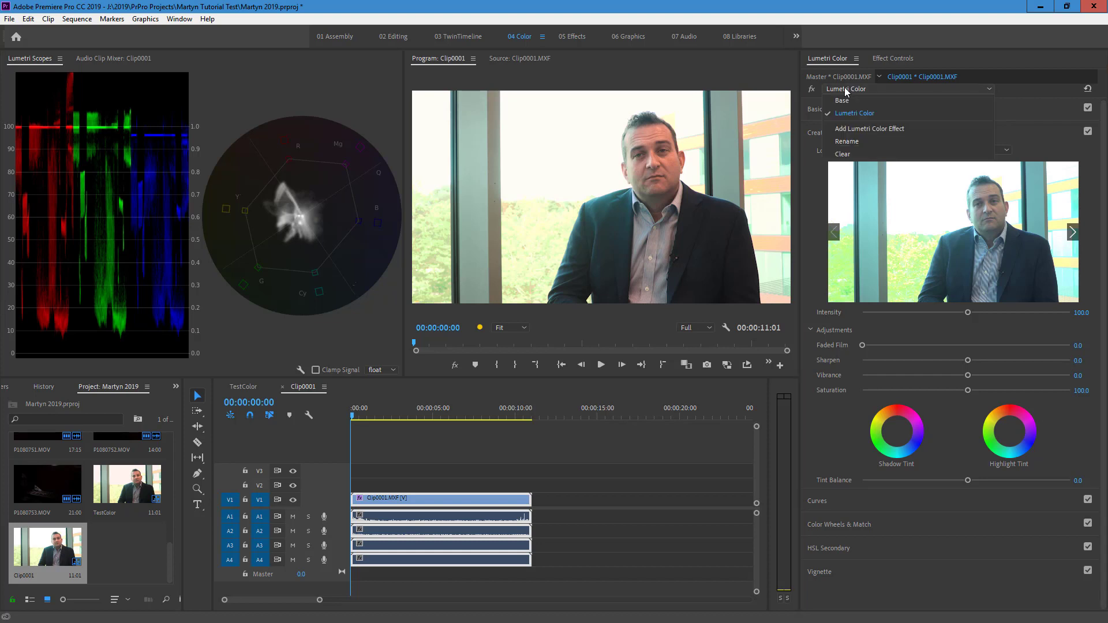
left_click(847, 141)
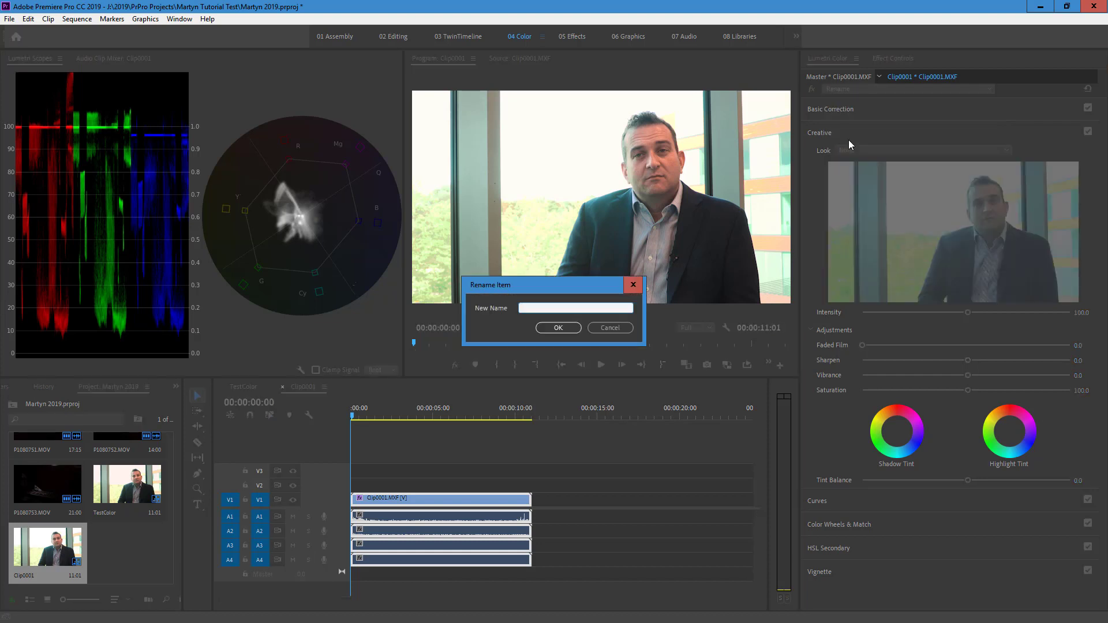
type("Eyes")
key("Return")
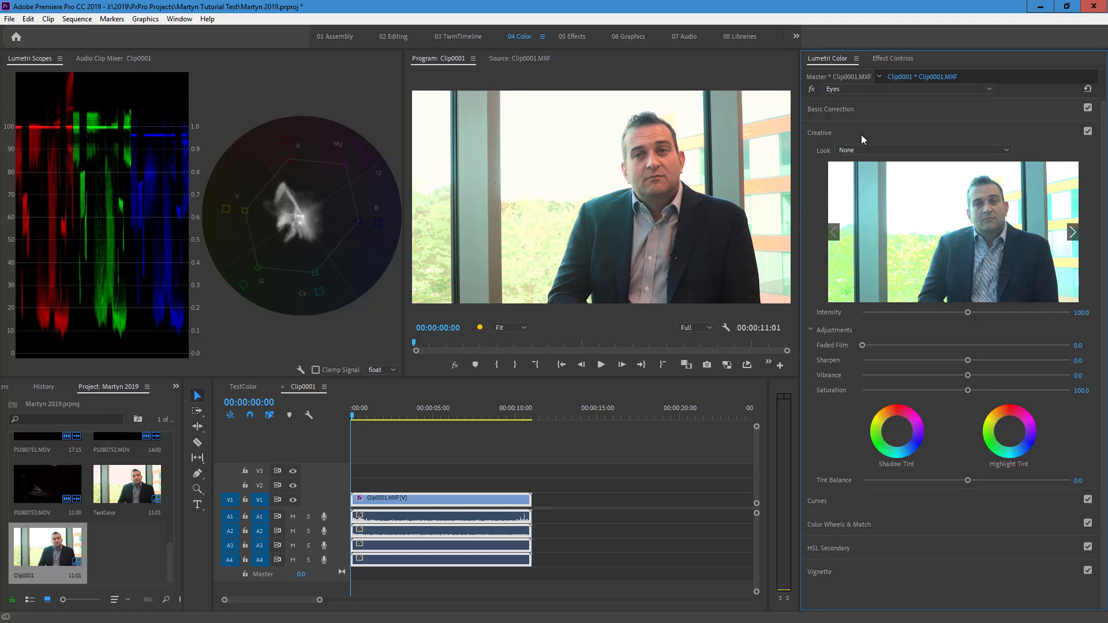
Draw a closed free-form mask around the man's eyes and brows on the Eyes effect, and set its feather to 89
left_click(889, 60)
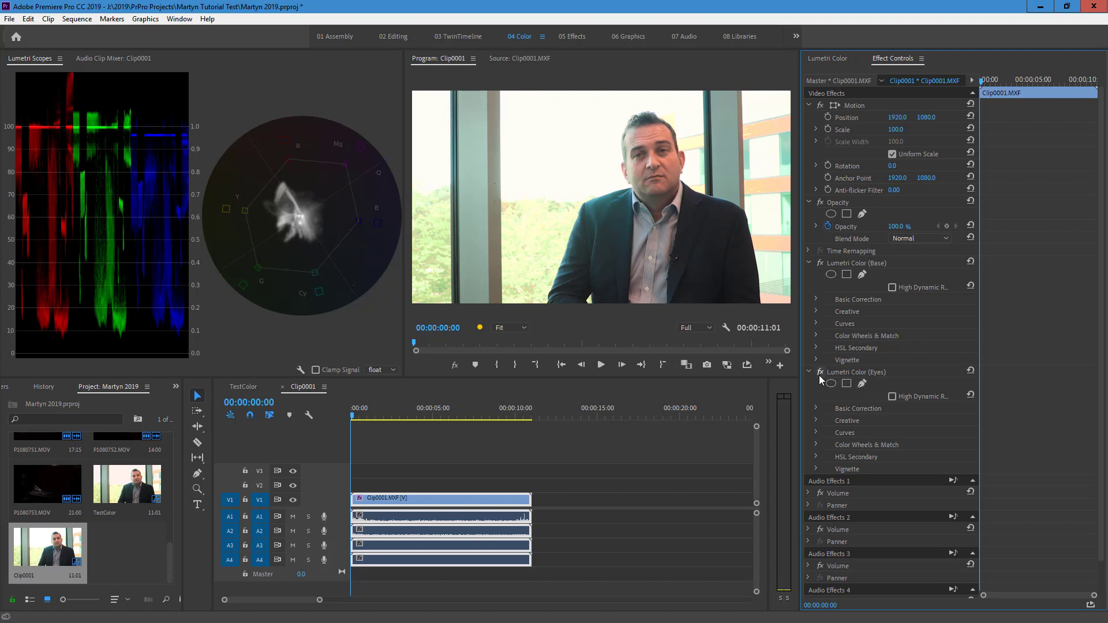
left_click(862, 384)
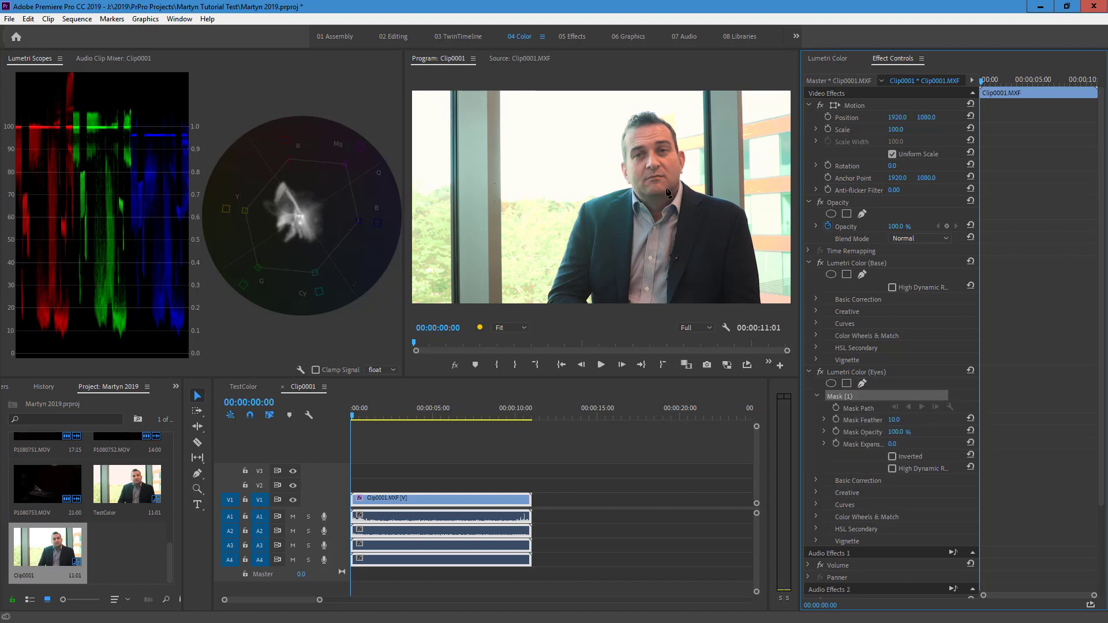
left_click(507, 328)
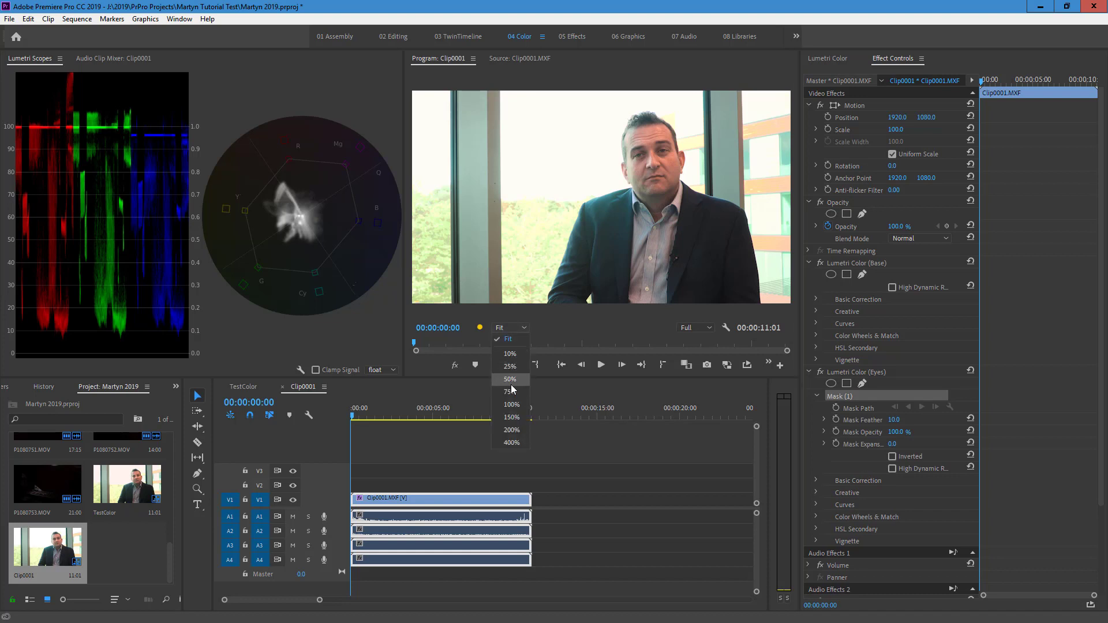
left_click(510, 379)
left_click_drag(617, 316, 663, 316)
left_click_drag(787, 213, 794, 182)
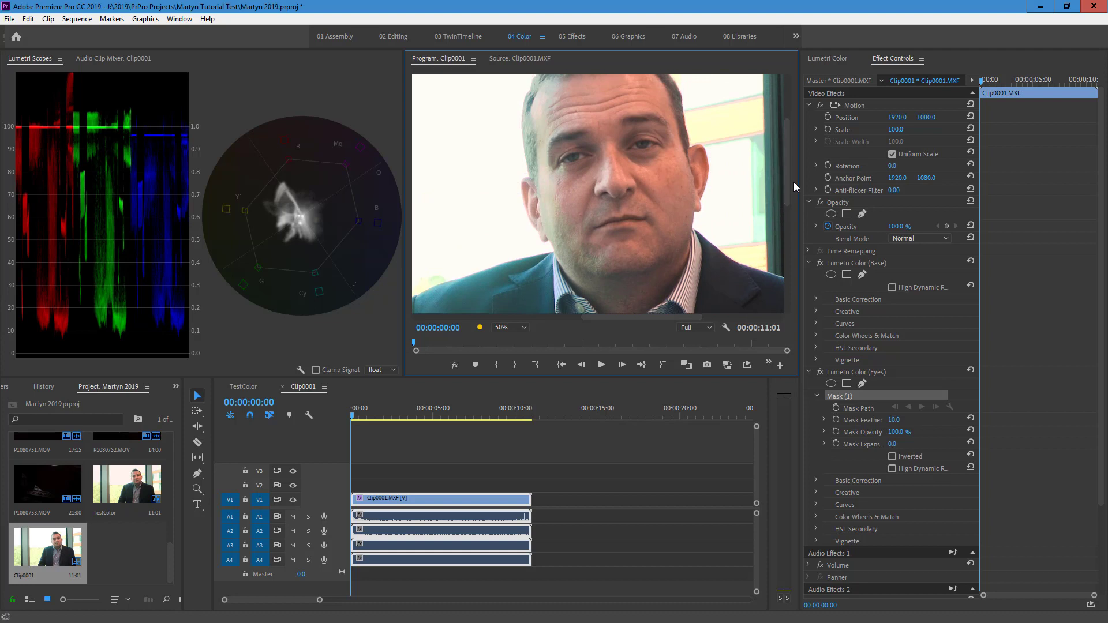
left_click(614, 172)
left_click(571, 190)
left_click(551, 174)
left_click(549, 140)
left_click(580, 125)
left_click(618, 115)
left_click(656, 109)
left_click(671, 131)
left_click(679, 166)
left_click(656, 175)
left_click(613, 171)
left_click(594, 180)
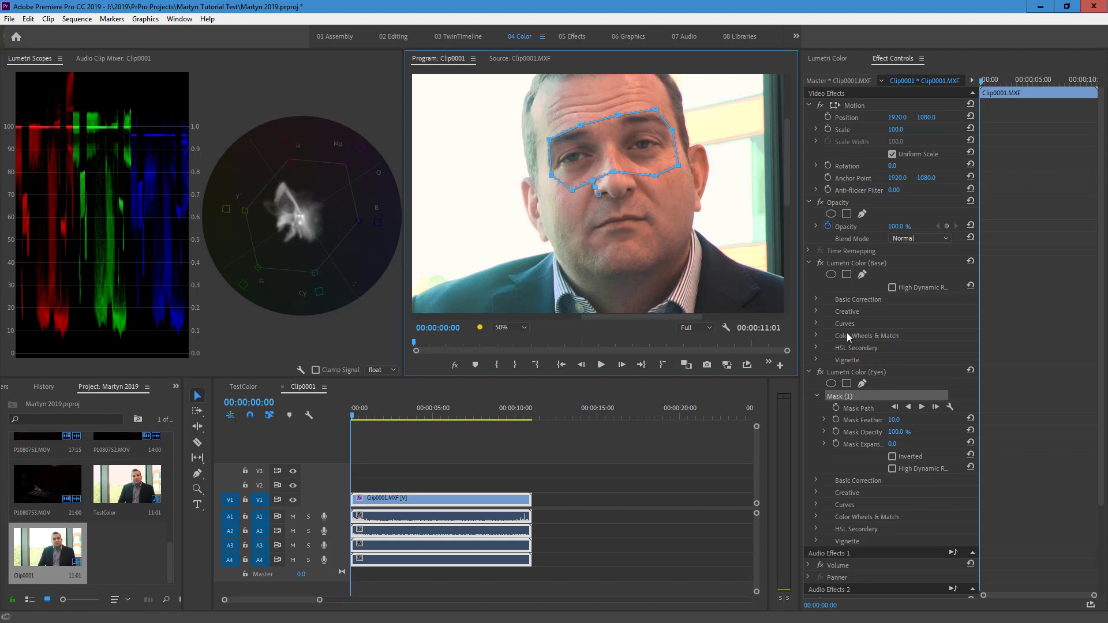
left_click(898, 421)
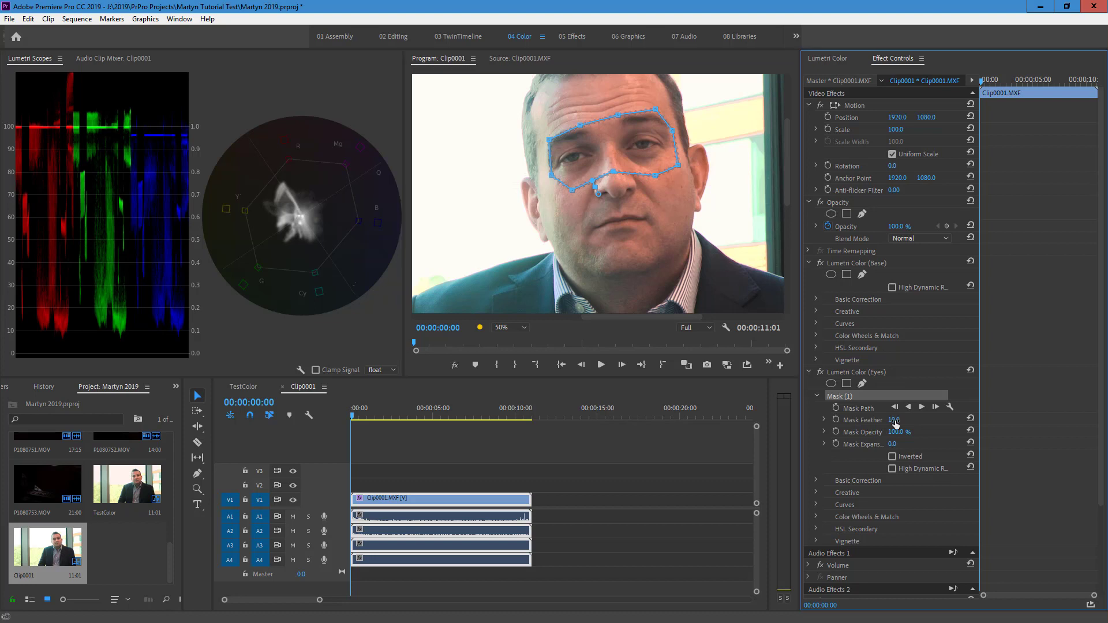
left_click_drag(898, 421, 917, 422)
Brighten the eye area with the Eyes effect's Basic Correction: Contrast 18.6, Highlights 10.8, Whites 38 and Blacks -4.7
left_click(825, 58)
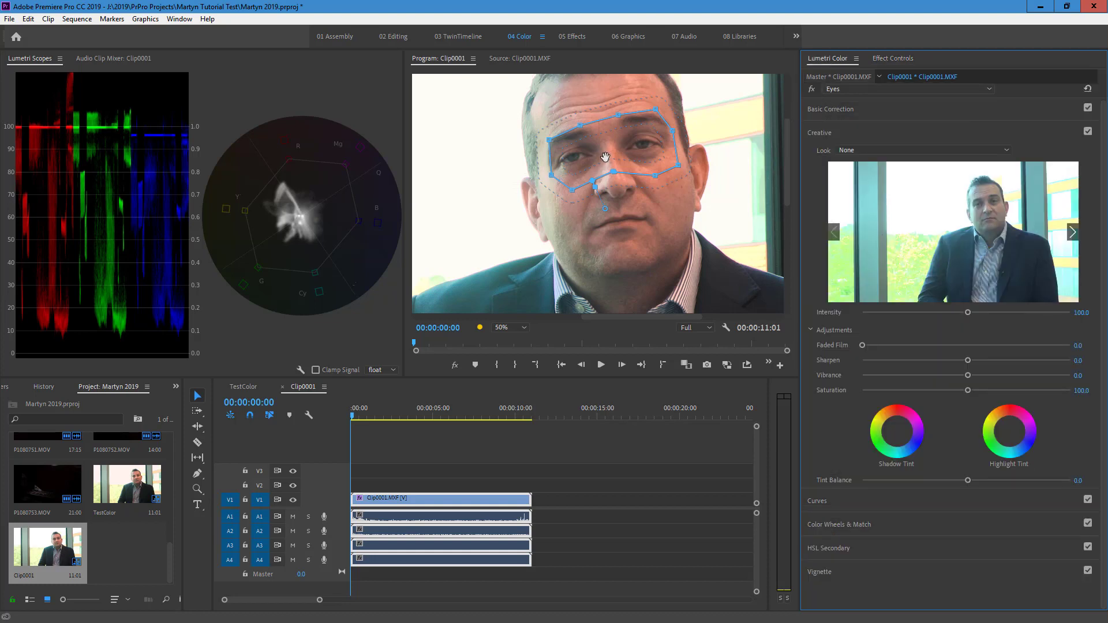
left_click(831, 76)
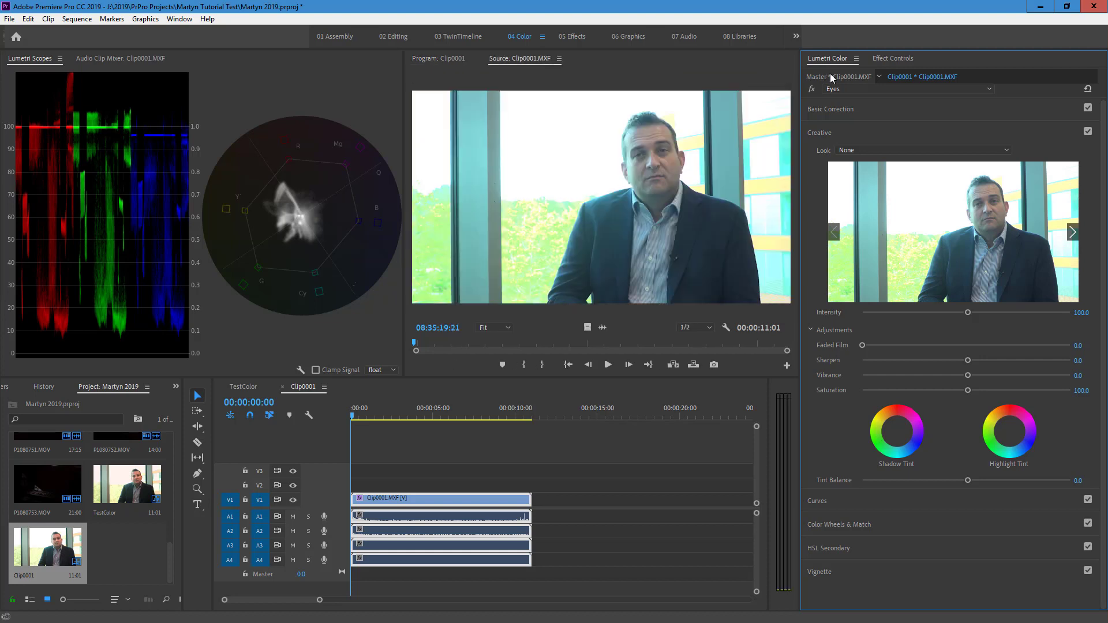
left_click(905, 77)
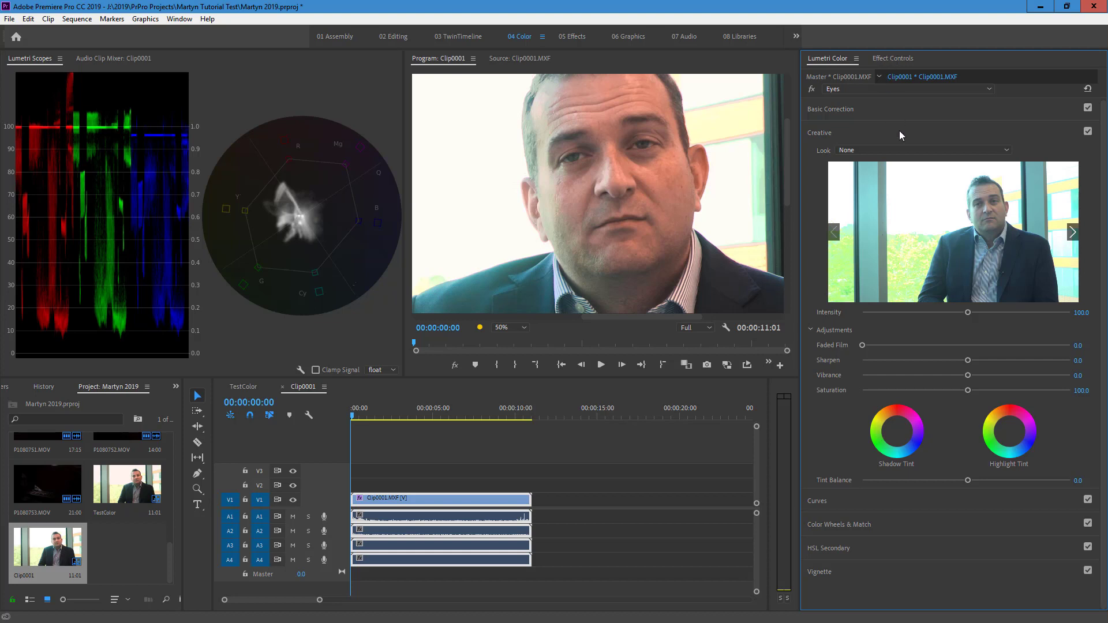
left_click(879, 106)
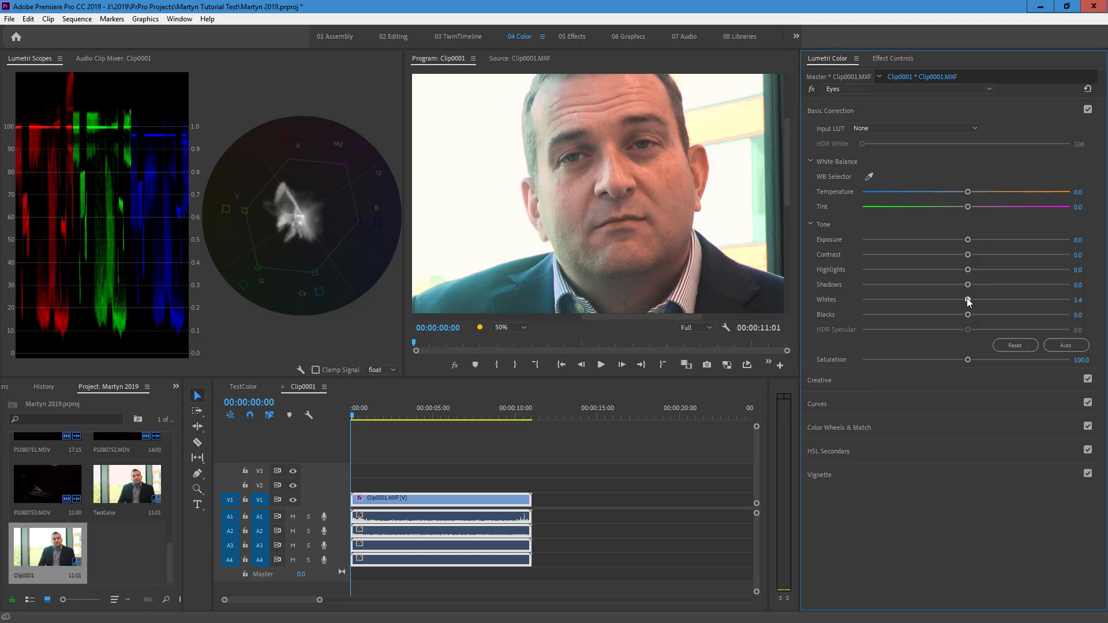
left_click_drag(967, 299, 982, 299)
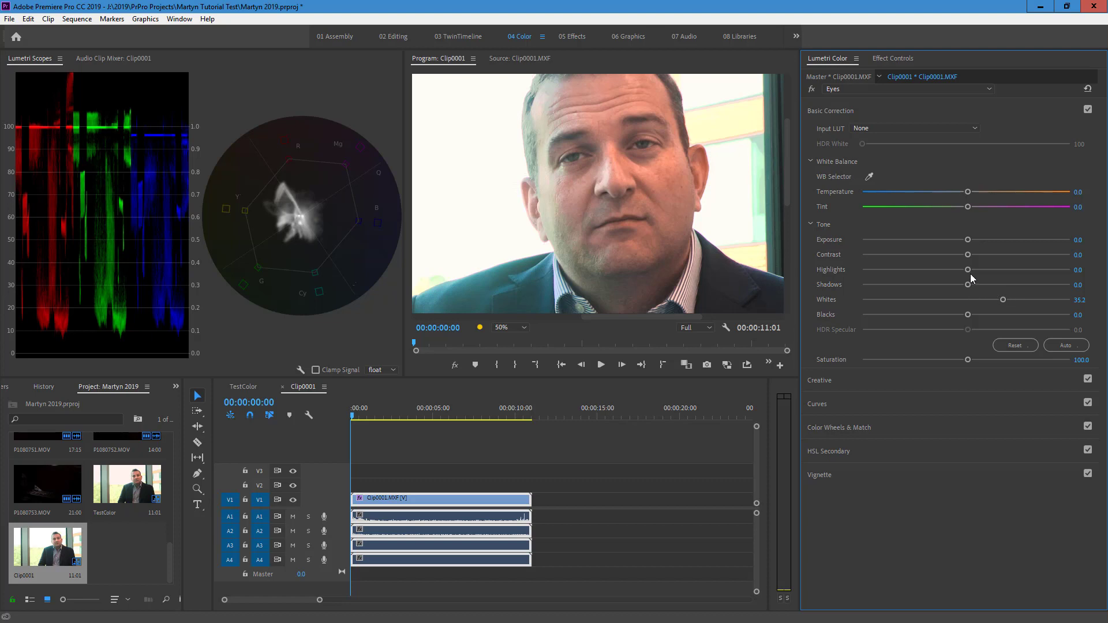
left_click_drag(968, 270, 986, 254)
left_click_drag(967, 315, 963, 314)
left_click_drag(975, 270, 976, 269)
Toggle the Eyes effect off and on repeatedly to compare the eye area with and without it
left_click(812, 90)
left_click(812, 90)
left_click(811, 91)
left_click(812, 90)
left_click(811, 91)
left_click(812, 90)
Fit the whole frame in the program view and examine the graded clip at full-screen size
left_click(507, 328)
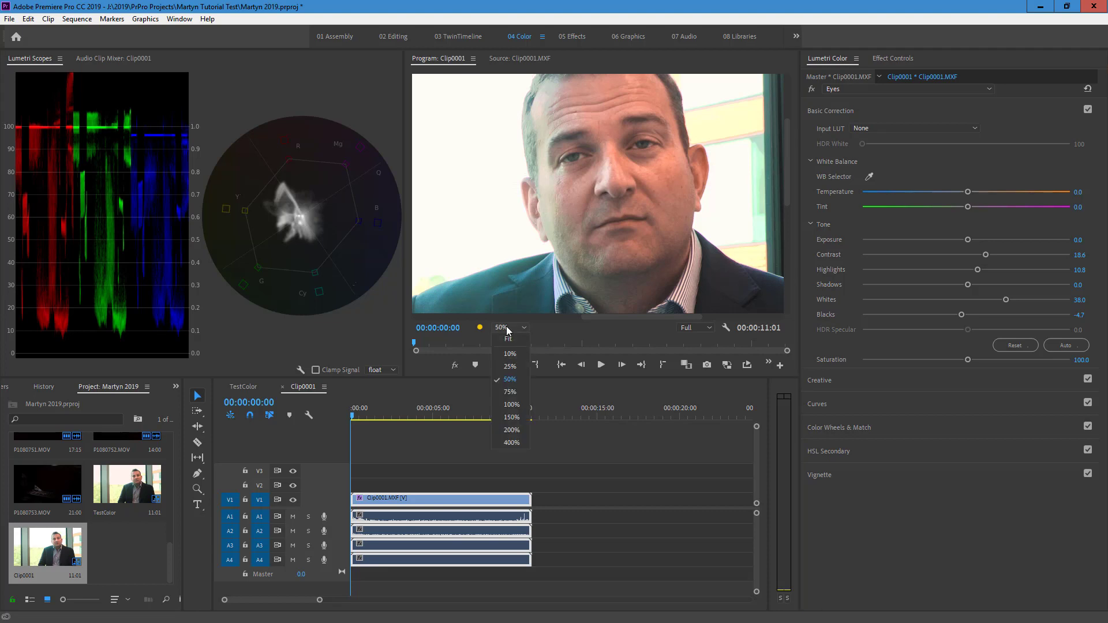
left_click(513, 353)
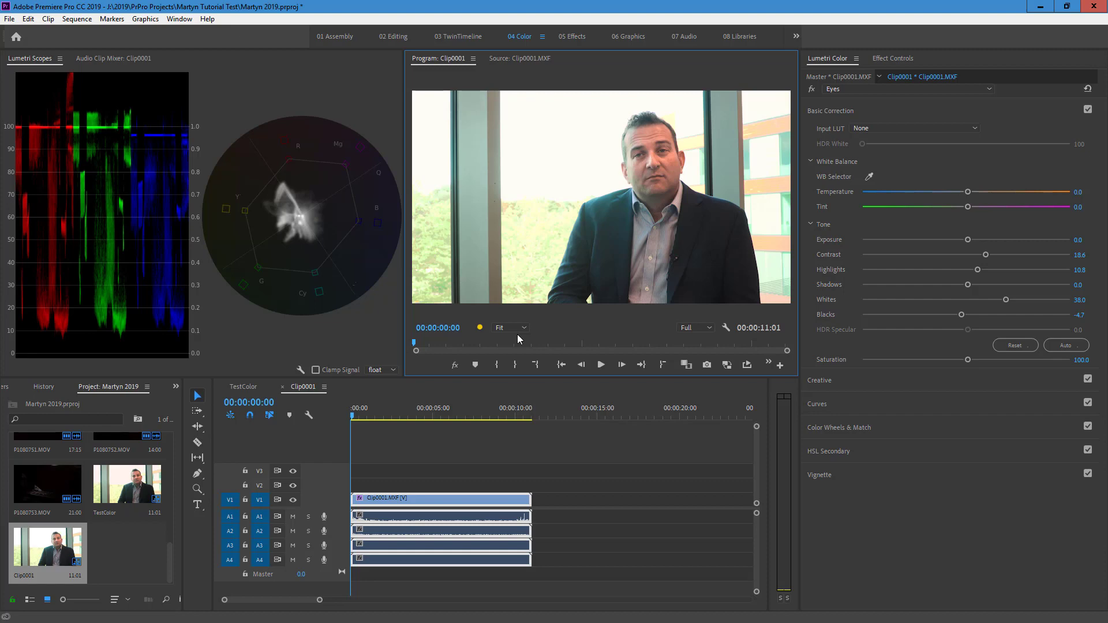
key("ctrl+grave")
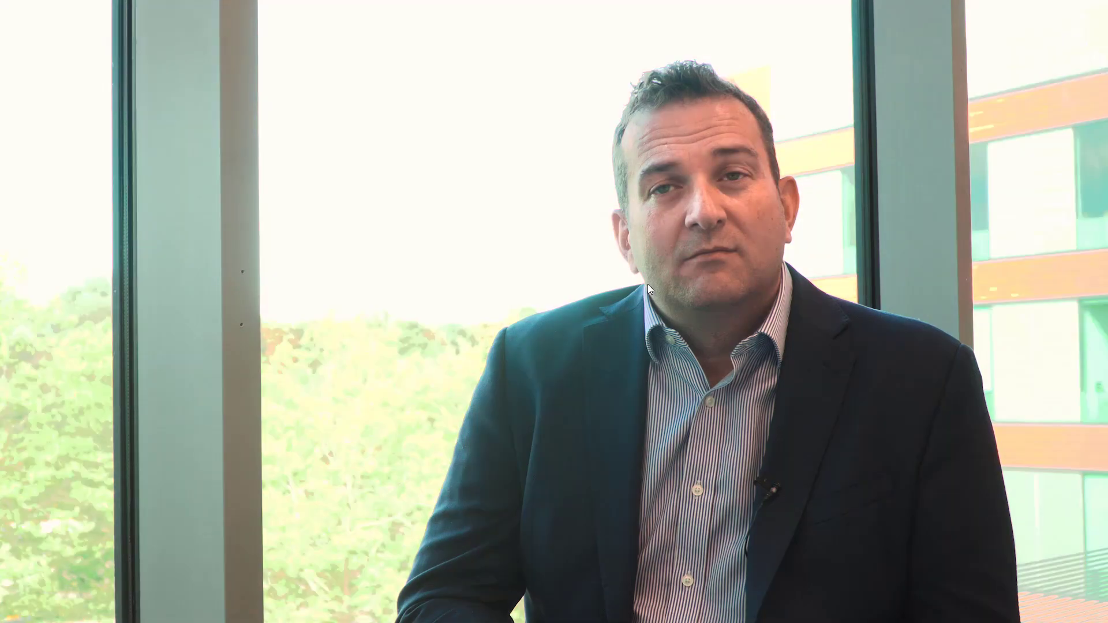
key("Escape")
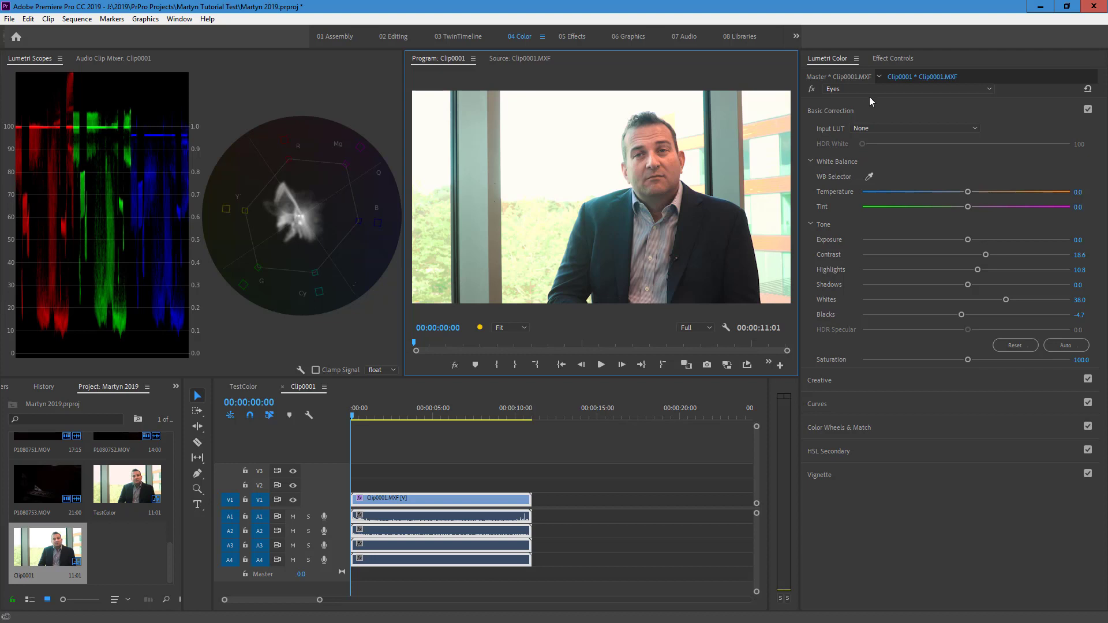
Track the Eyes mask forward from the start of the clip and stop the tracking after the first few frames
left_click(895, 59)
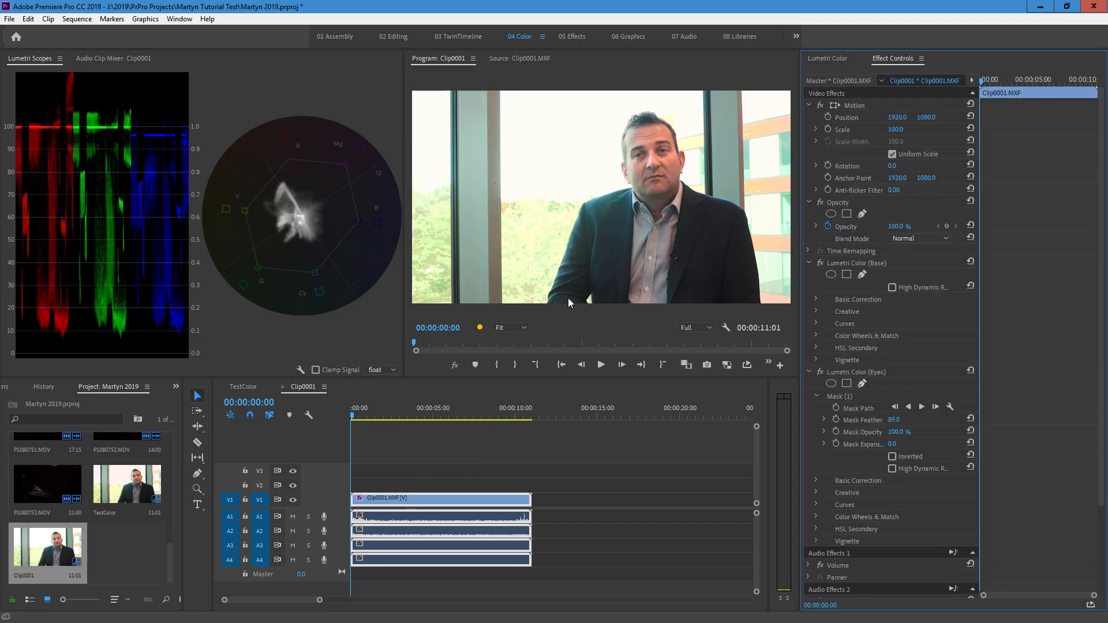
left_click(921, 407)
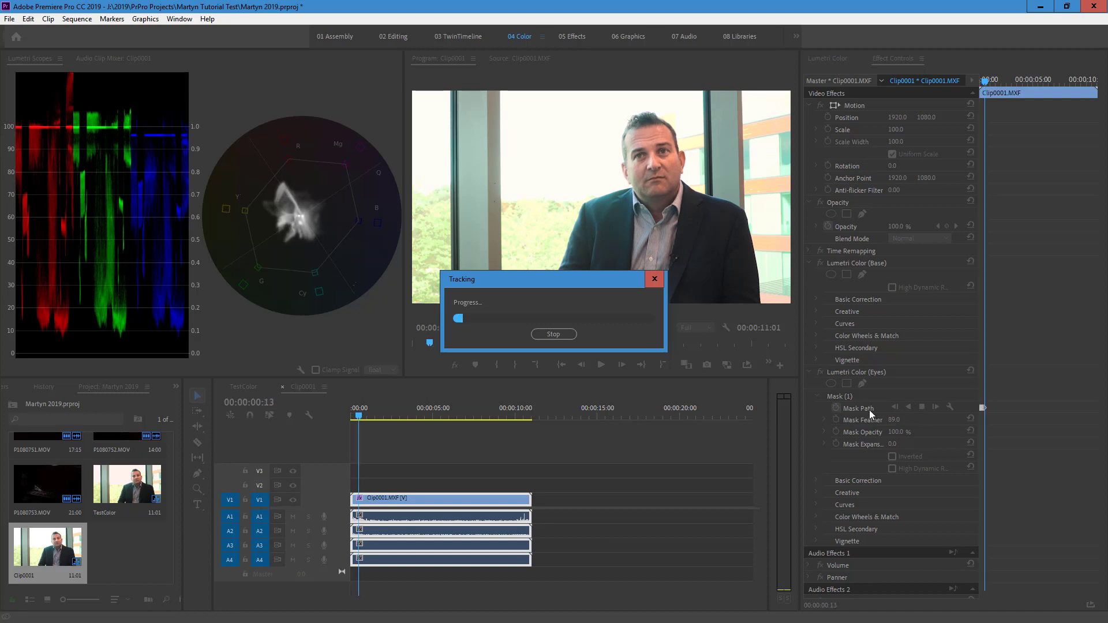
left_click(560, 333)
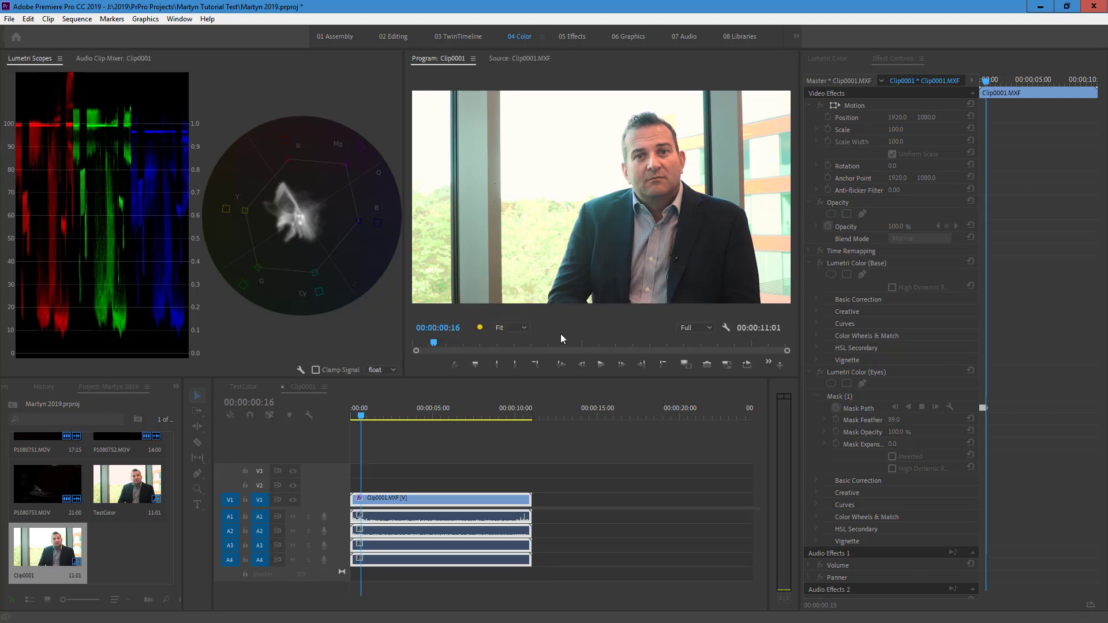
Switch to the TestColor sequence and examine its graded frame at full-screen size
left_click(825, 57)
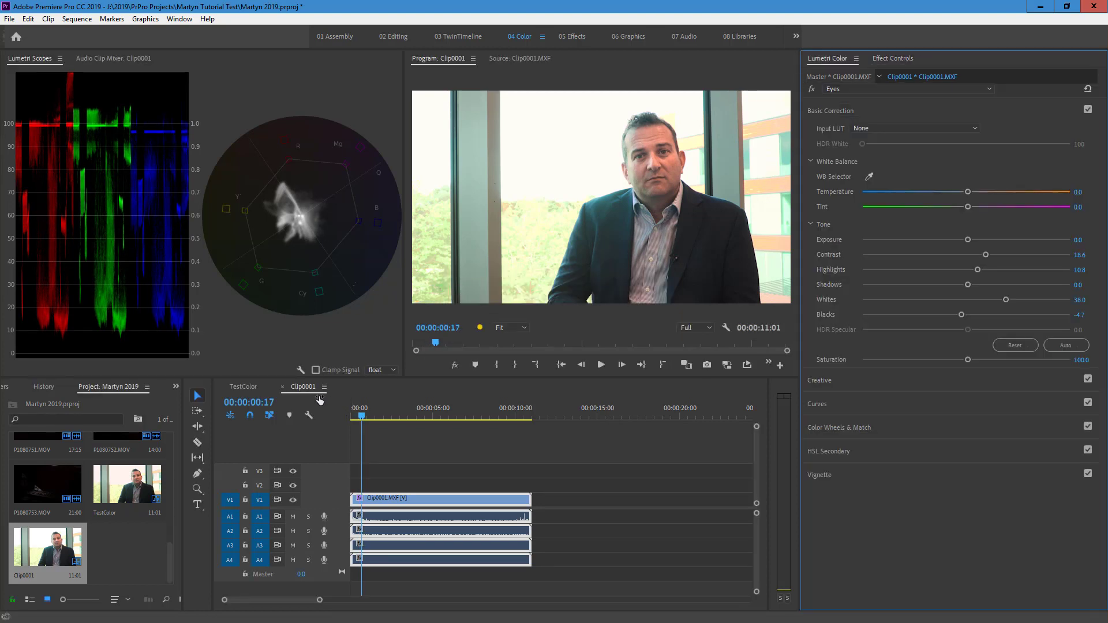
left_click(247, 389)
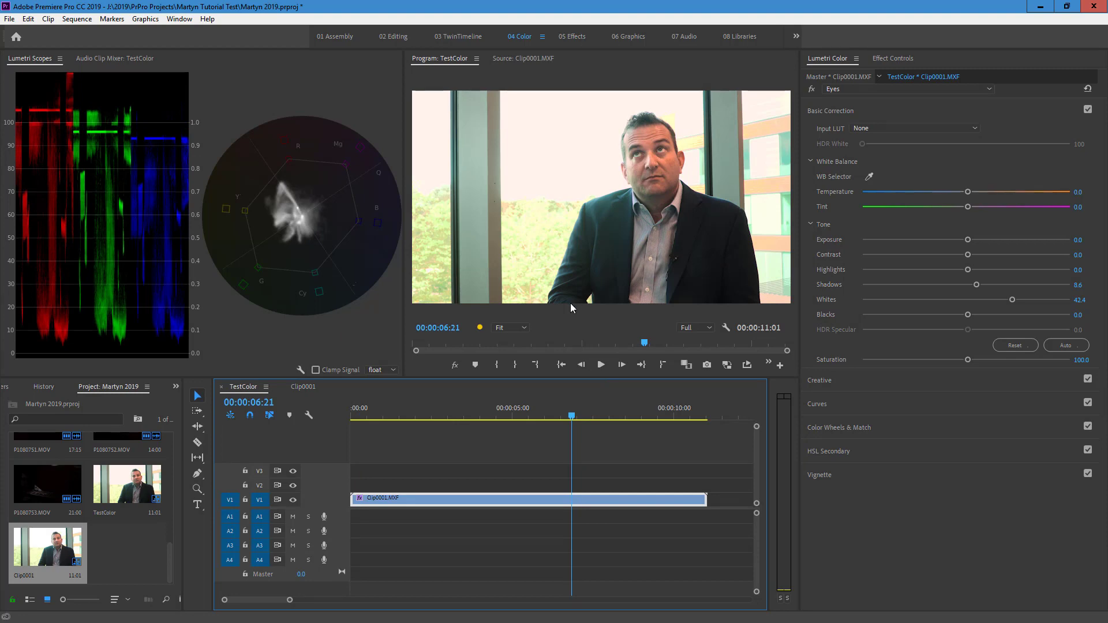
left_click(528, 250)
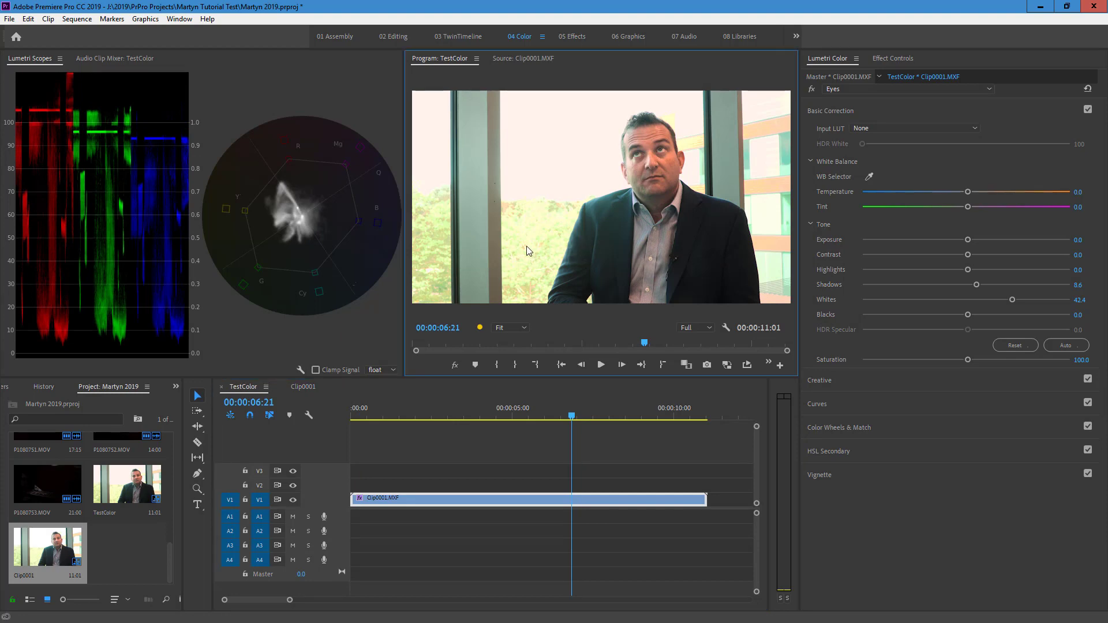
key("ctrl+grave")
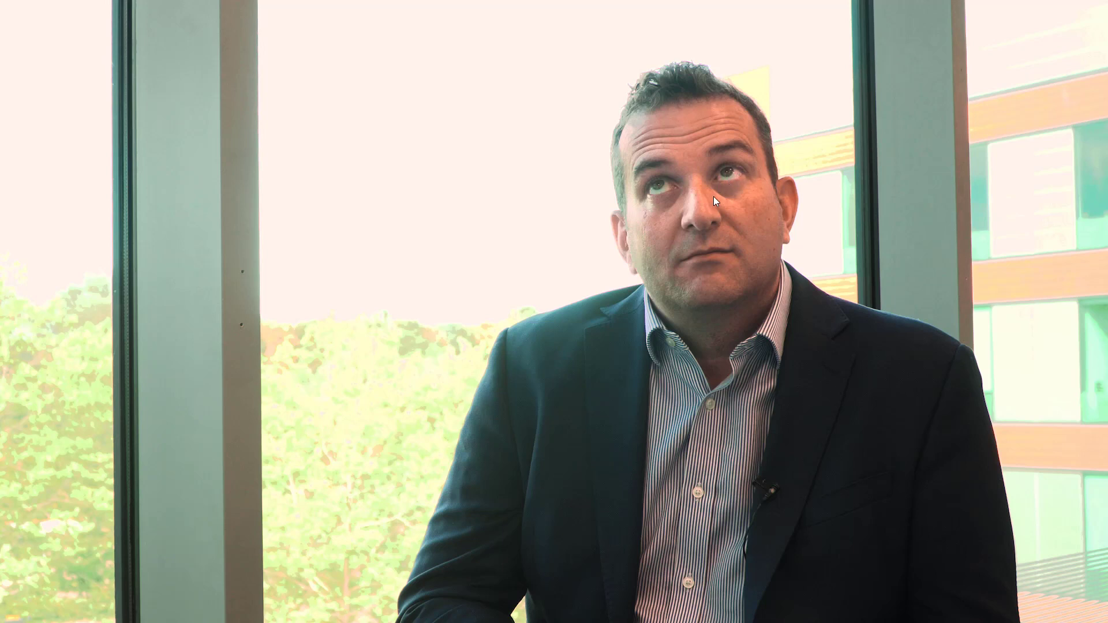
key("ctrl+grave")
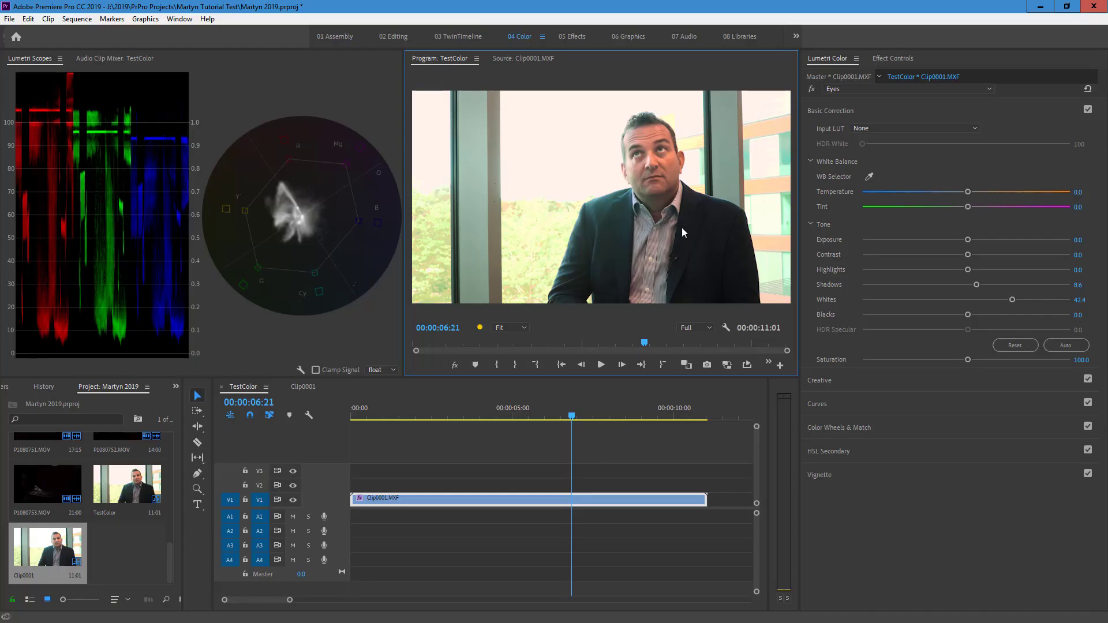
Play the TestColor sequence from its start at full-screen size to check the tracked eye correction
left_click_drag(572, 416, 350, 419)
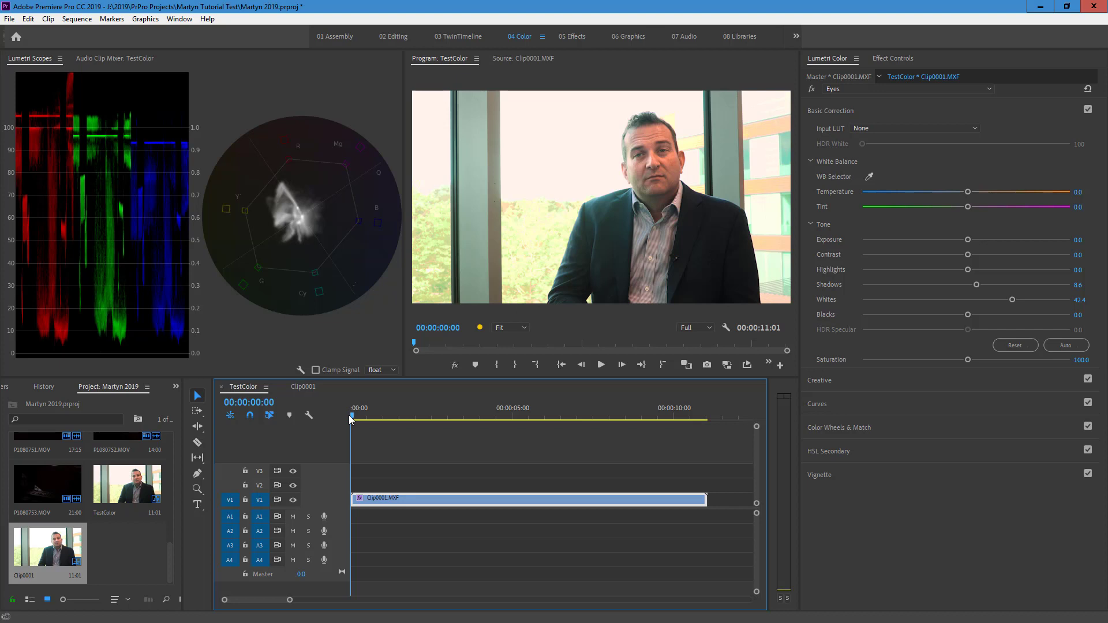
key("space")
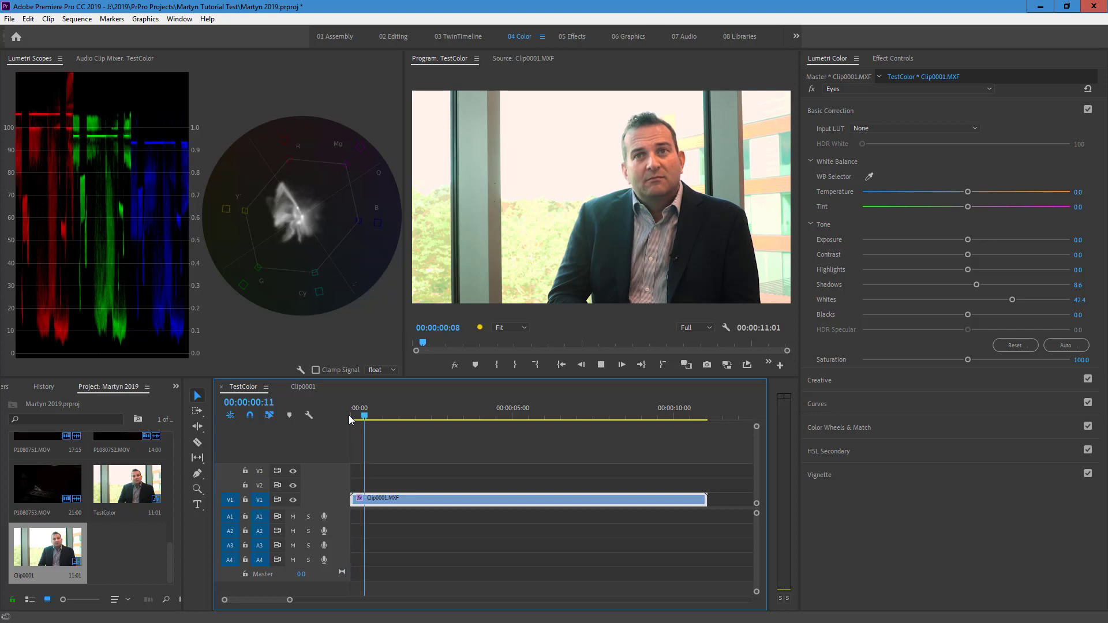
key("ctrl+grave")
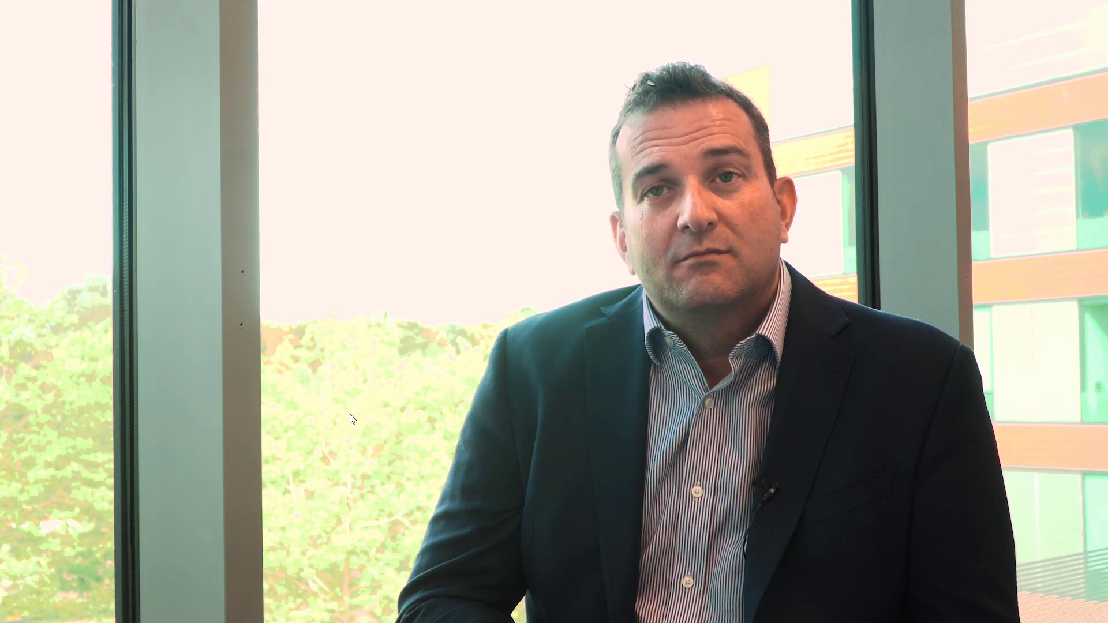
key("Escape")
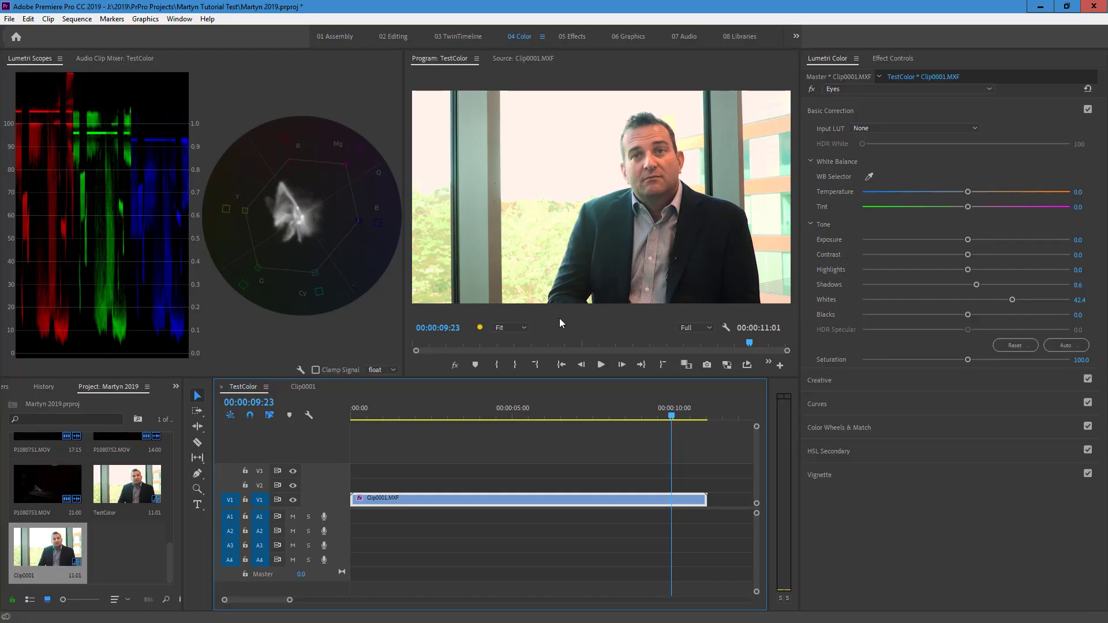